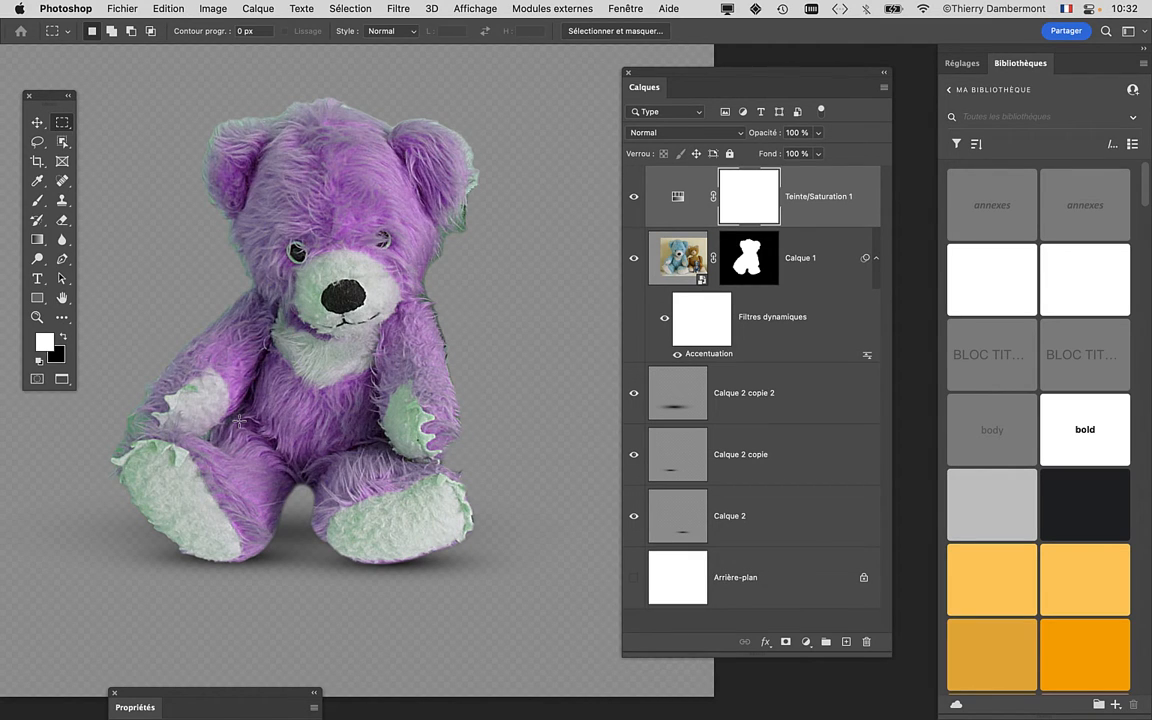
# Step: Shorten and widen the floating Layers panel and reposition it beside the bear
pyautogui.moveTo(679, 76); pyautogui.dragTo(640, 75)
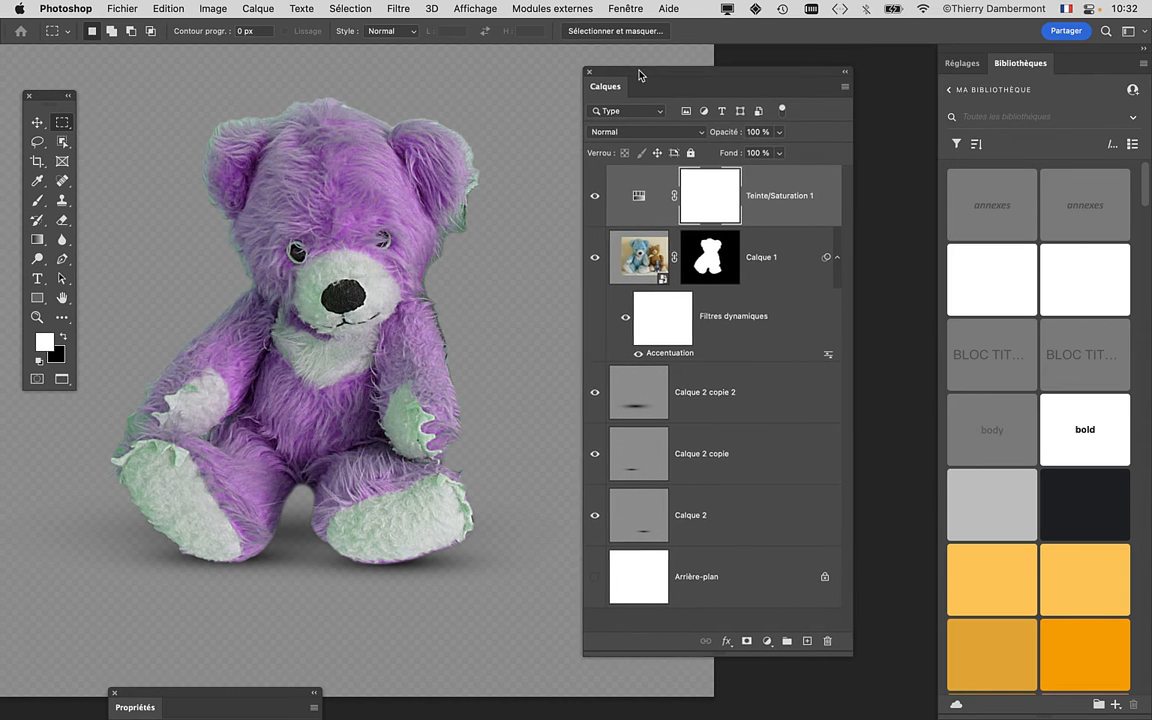
pyautogui.moveTo(852, 655); pyautogui.dragTo(900, 398)
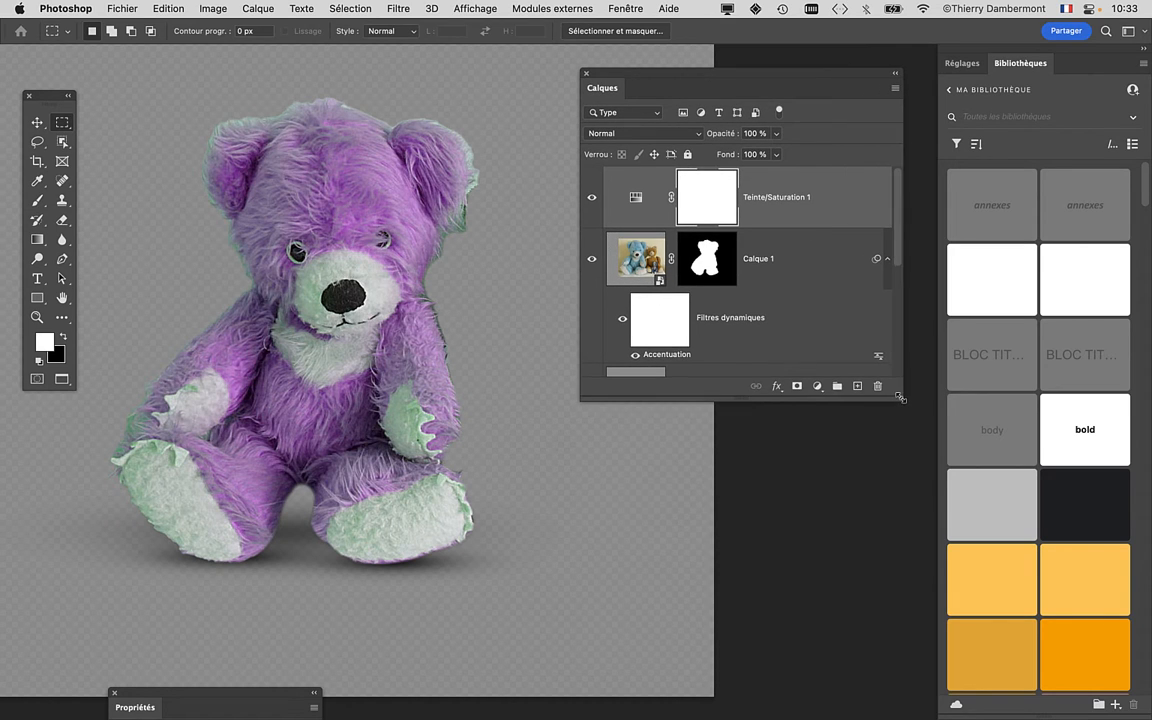
pyautogui.moveTo(636, 77); pyautogui.dragTo(597, 141)
pyautogui.moveTo(734, 462); pyautogui.dragTo(734, 525)
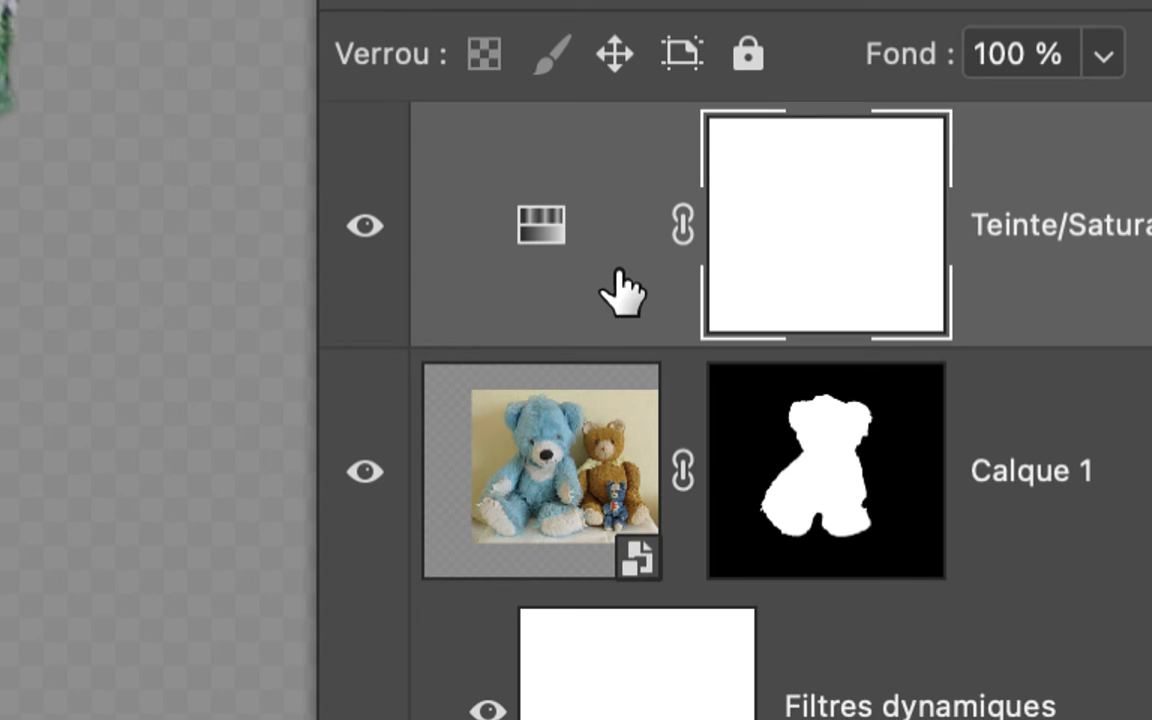
# Step: Add another Teinte/Saturation adjustment layer above Teinte/Saturation 1 and place its properties beside the bear
pyautogui.click(618, 290)
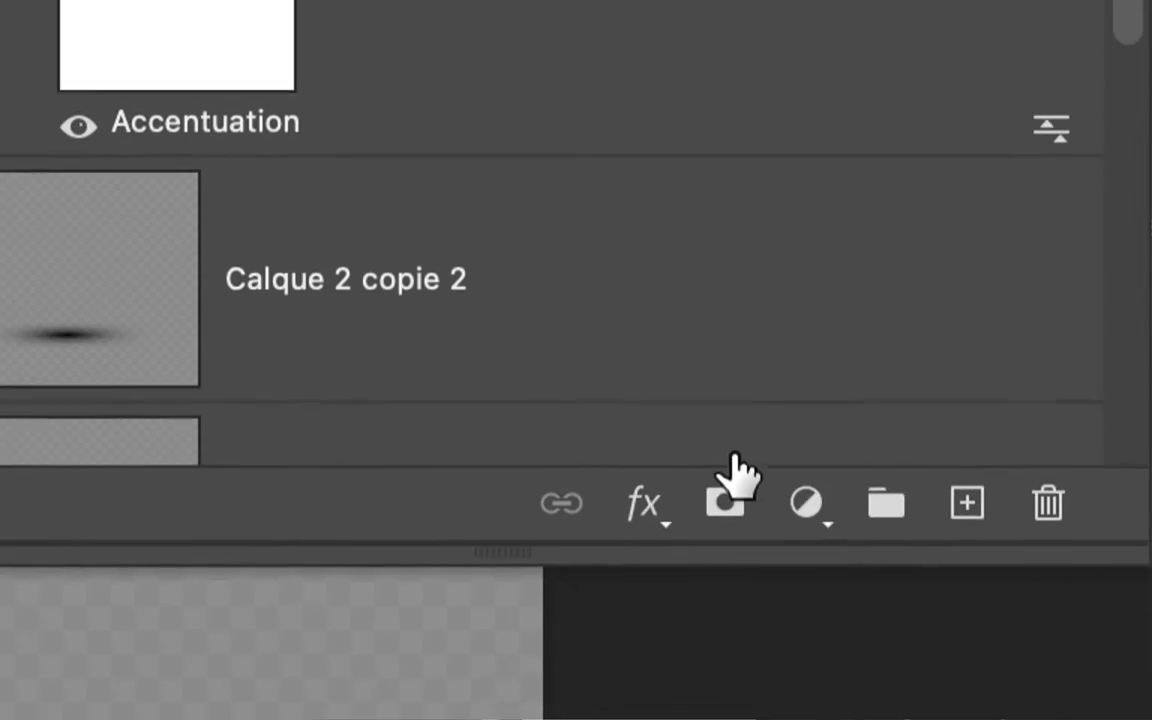
pyautogui.click(806, 503)
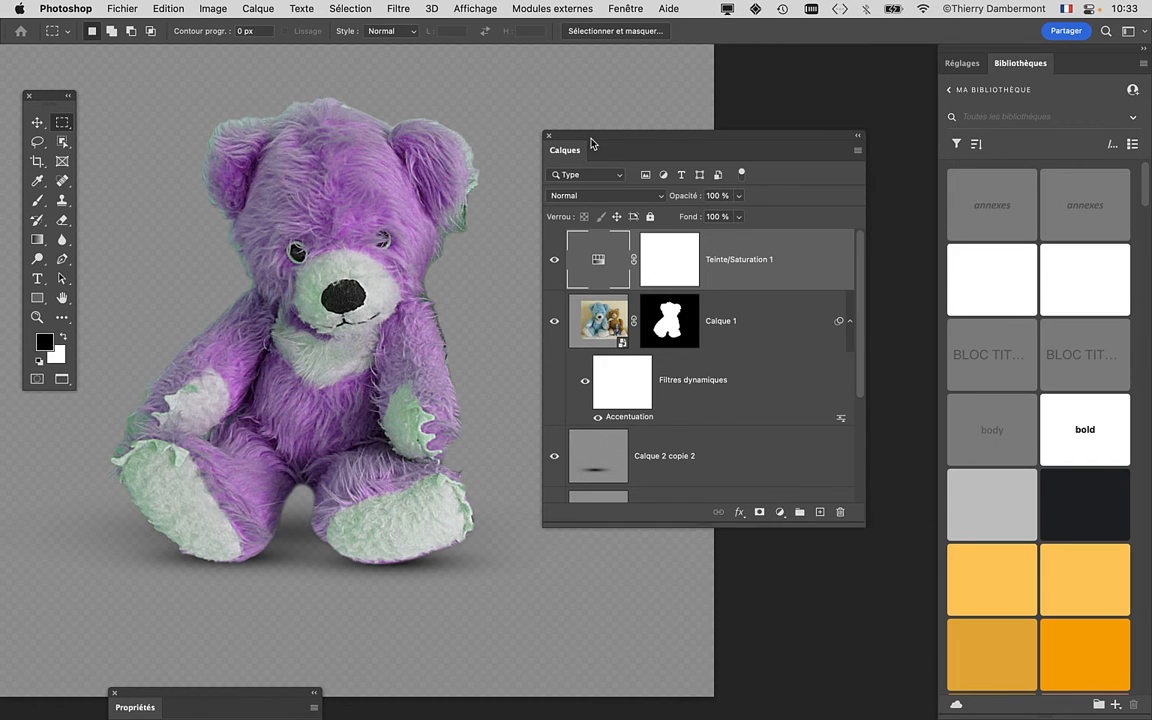
pyautogui.moveTo(585, 140); pyautogui.dragTo(549, 28)
pyautogui.click(743, 400)
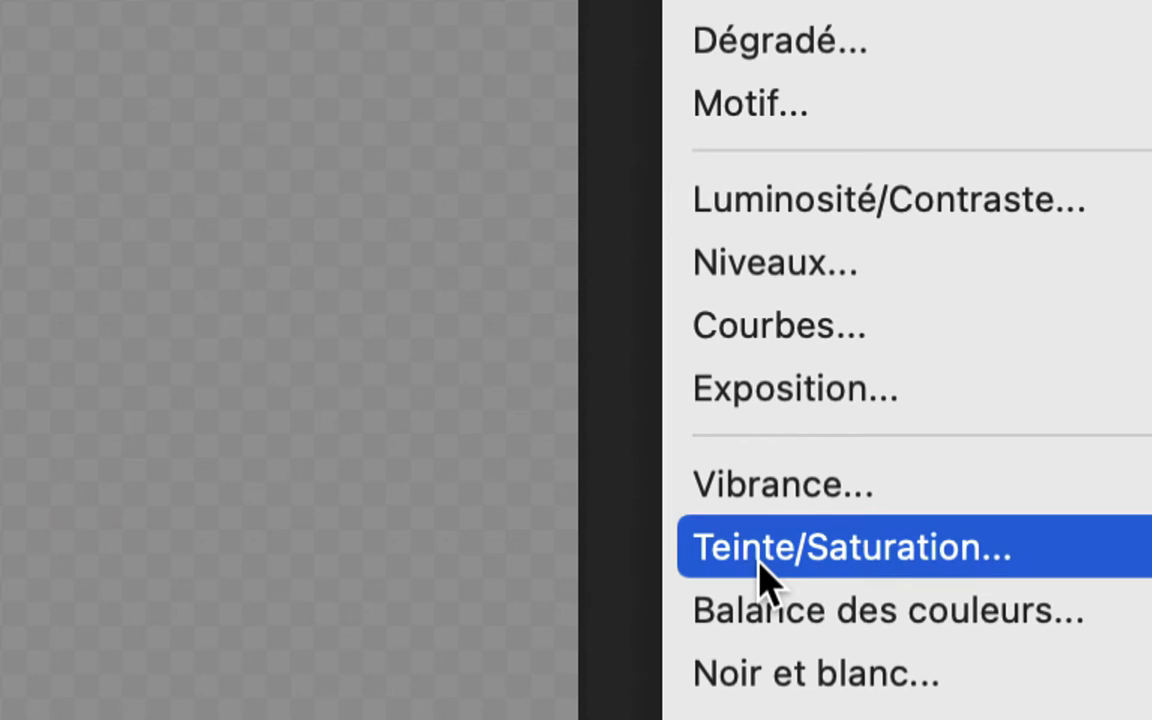
pyautogui.click(762, 578)
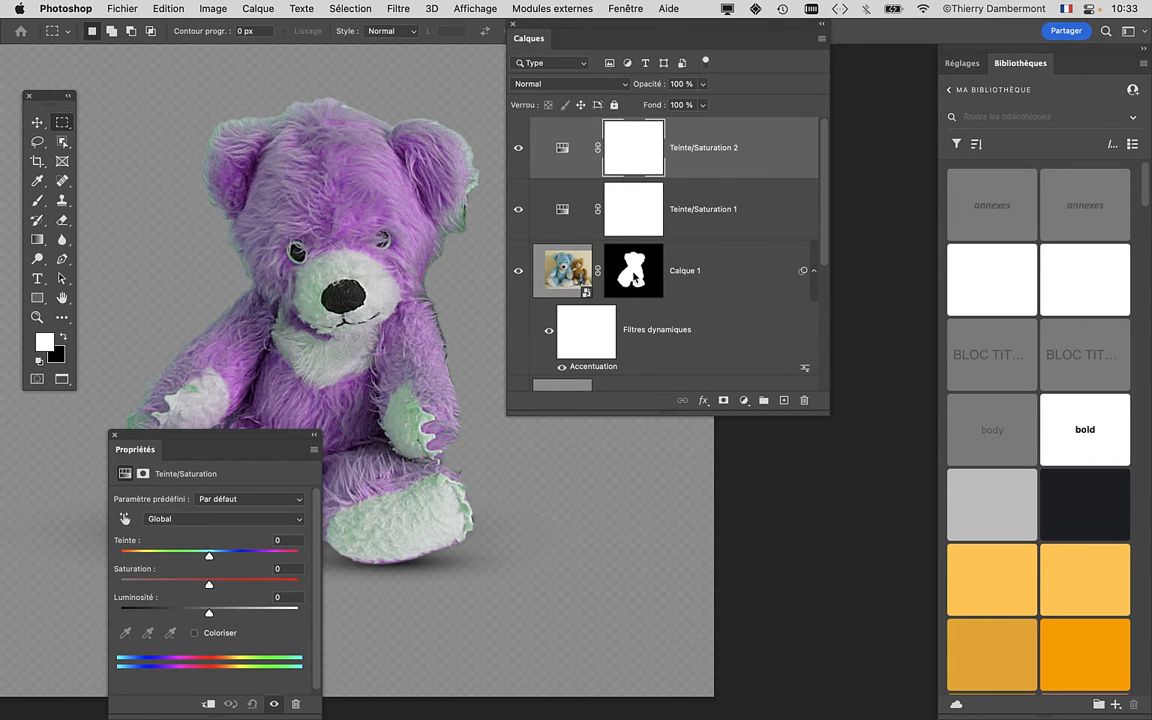
pyautogui.moveTo(619, 47); pyautogui.dragTo(538, 624)
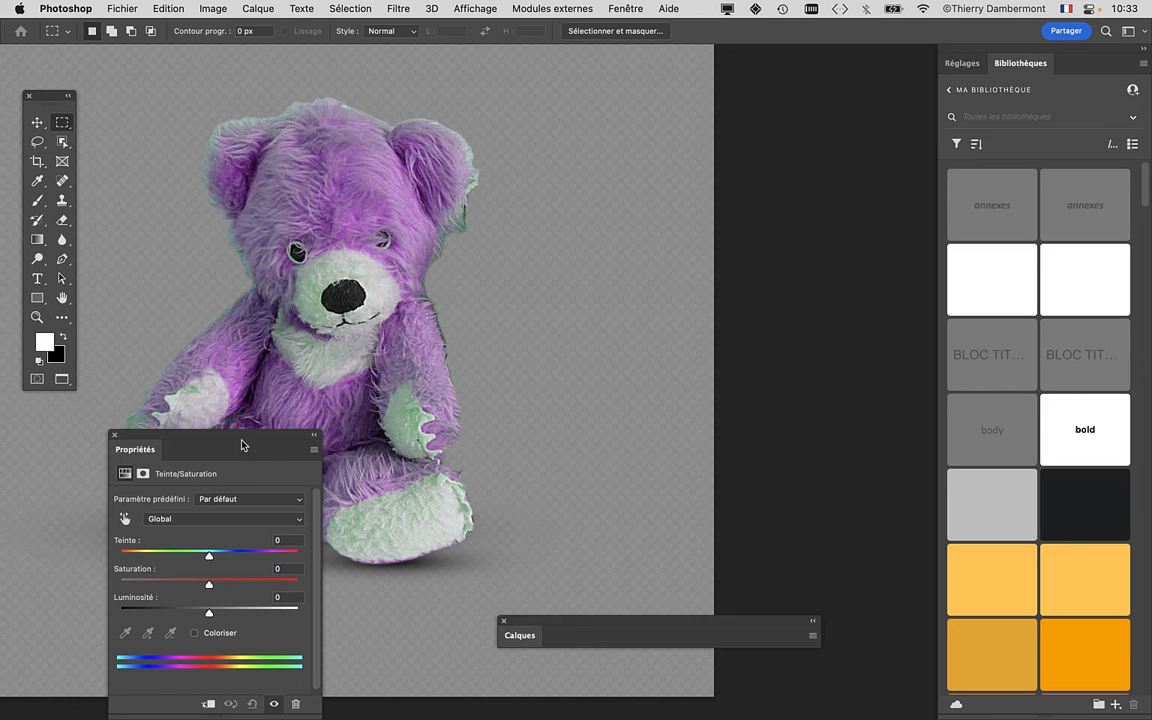
pyautogui.moveTo(241, 444); pyautogui.dragTo(790, 83)
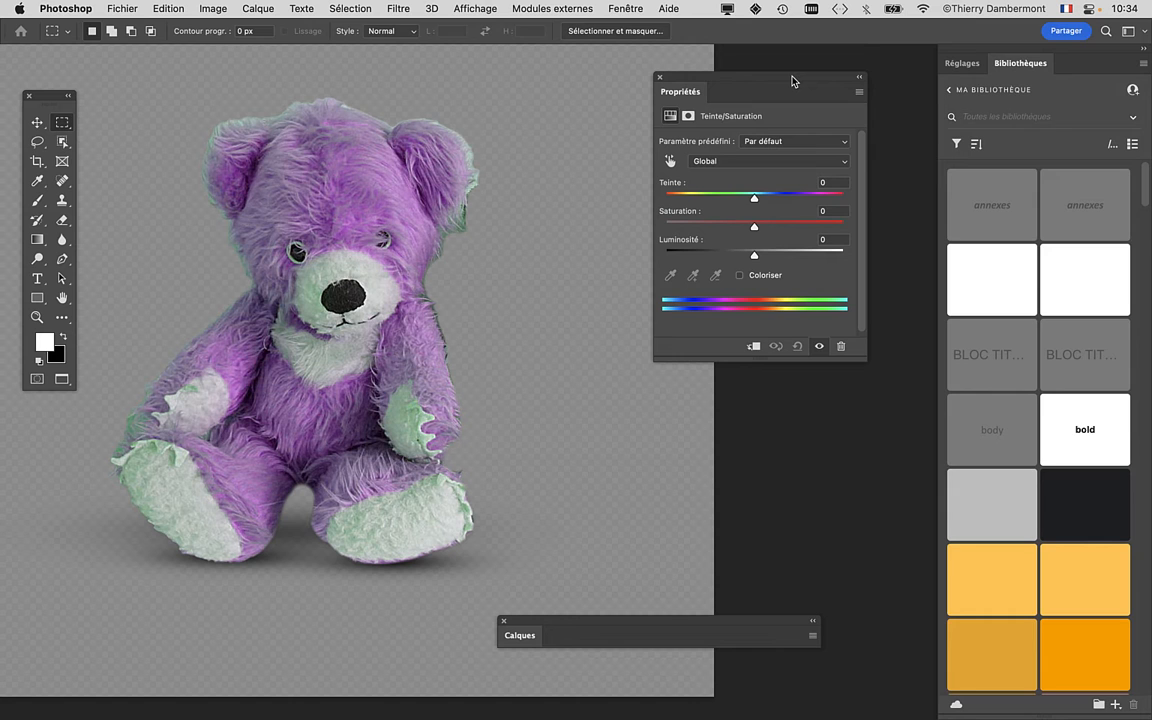
# Step: Switch to Firefox and browse the Google image results for "studio tv virtuel"
pyautogui.moveTo(20, 460)
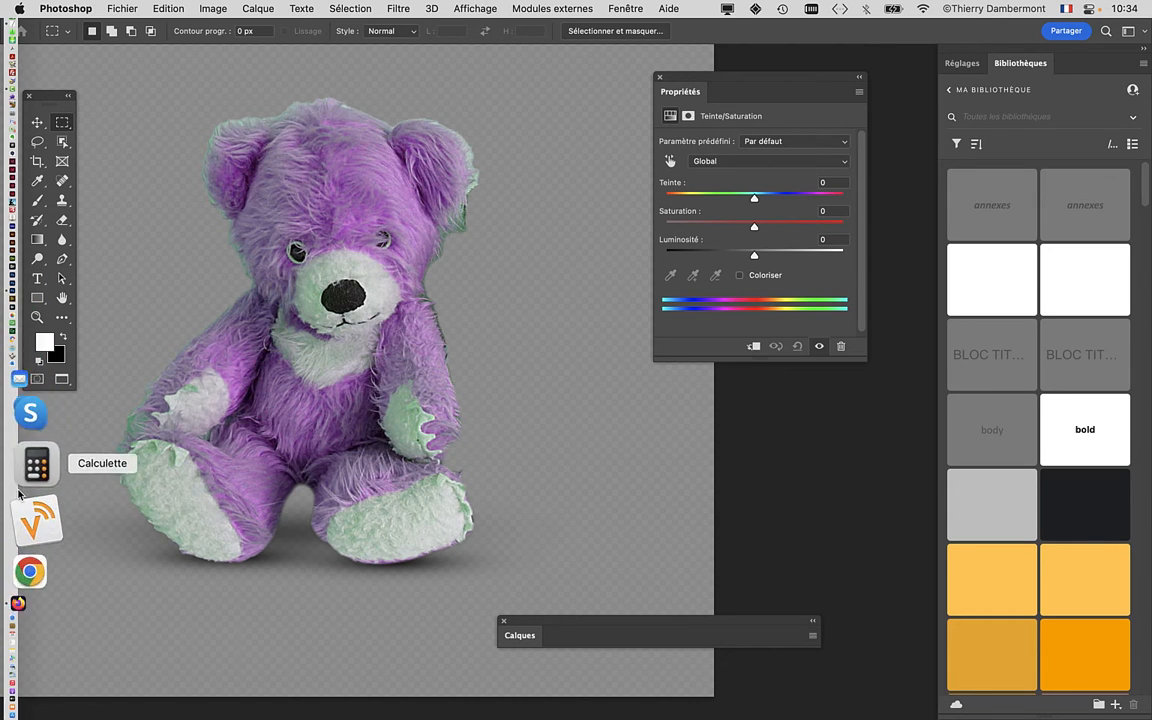
pyautogui.click(35, 500)
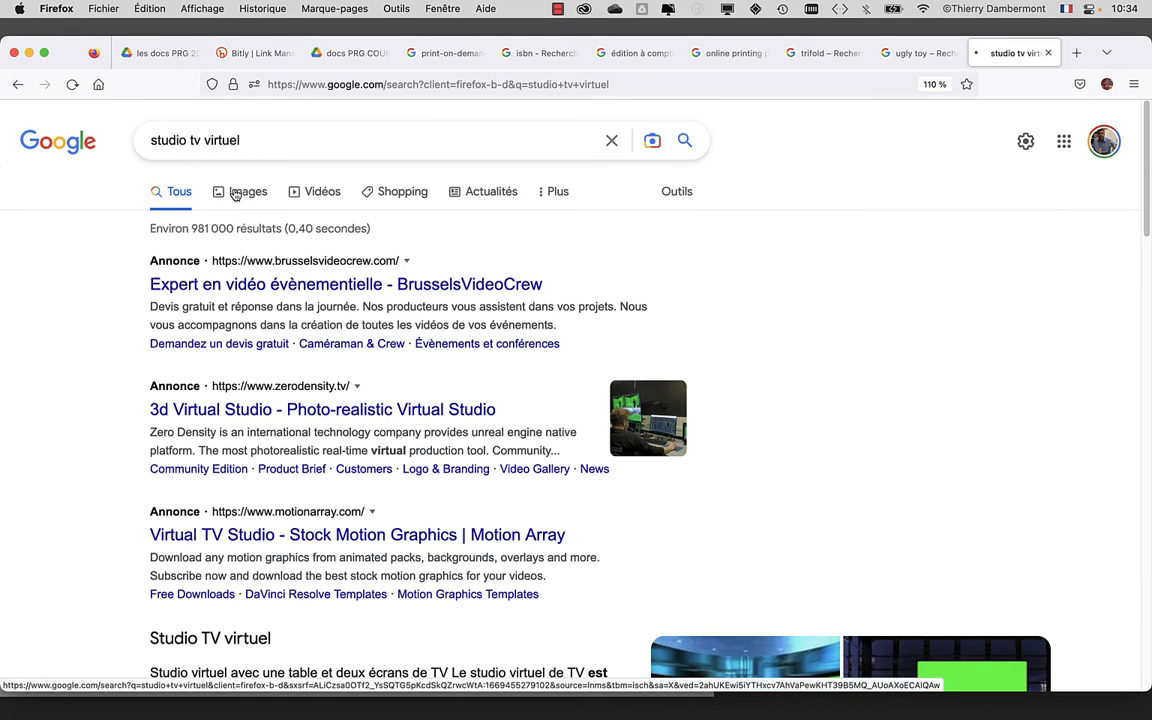
pyautogui.click(390, 286)
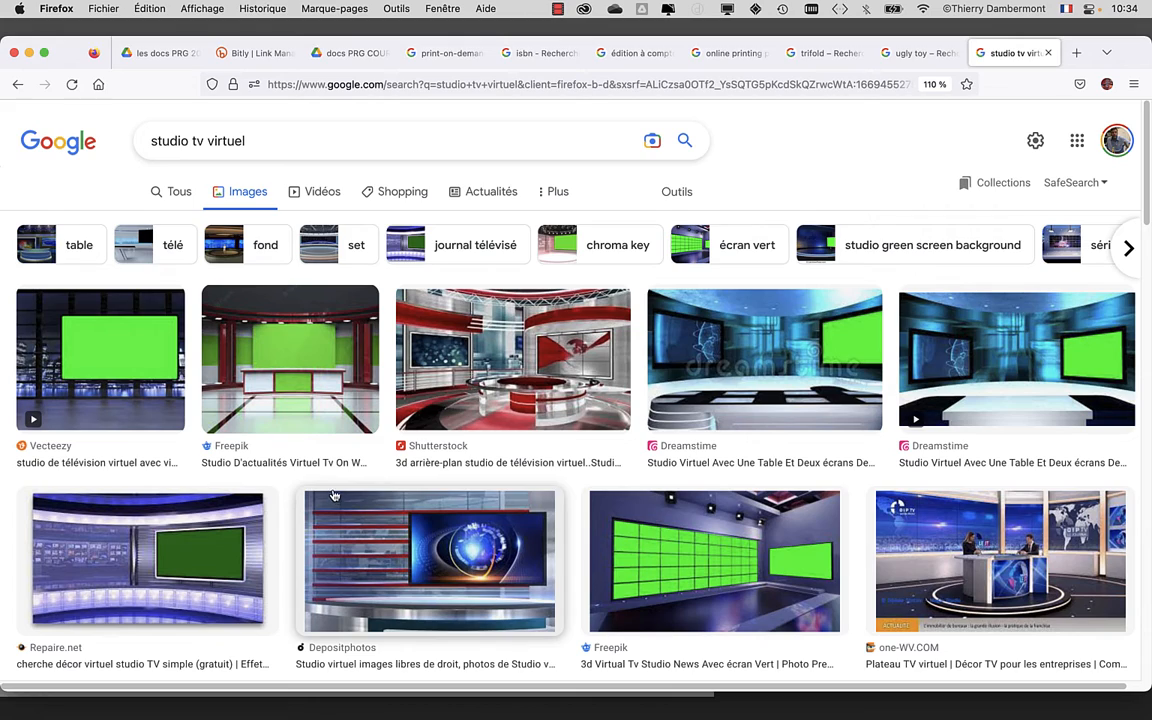
pyautogui.scroll(-2, 470, 500)
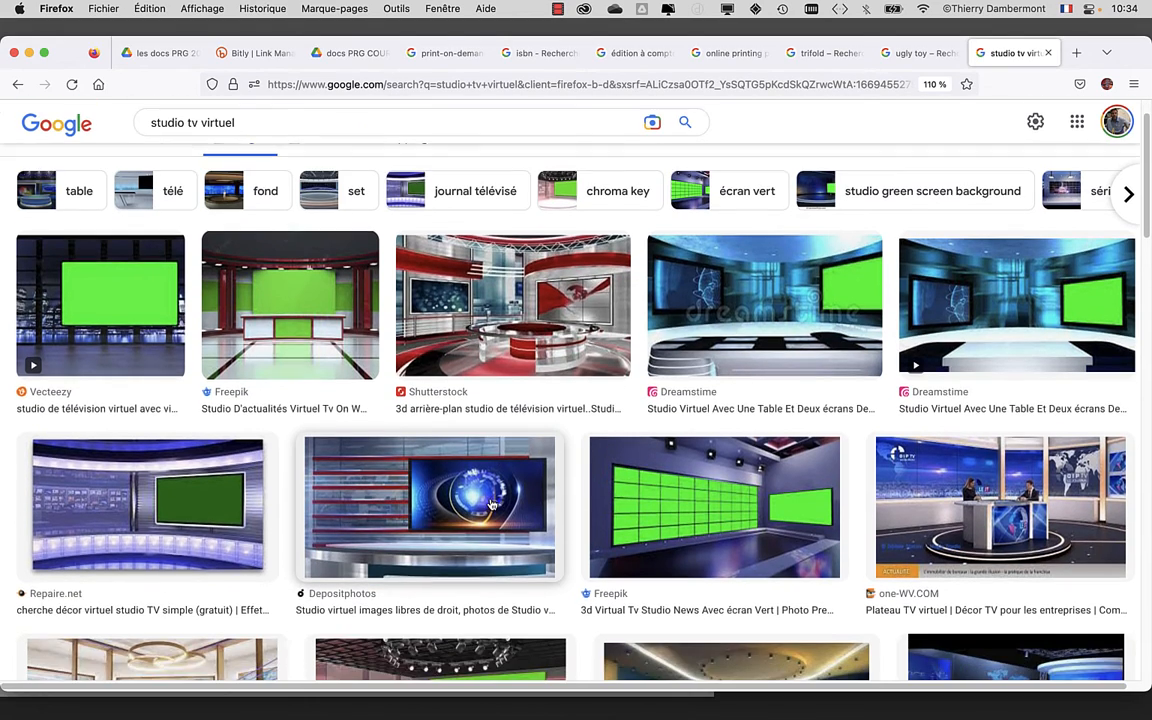
pyautogui.scroll(-3, 293, 386)
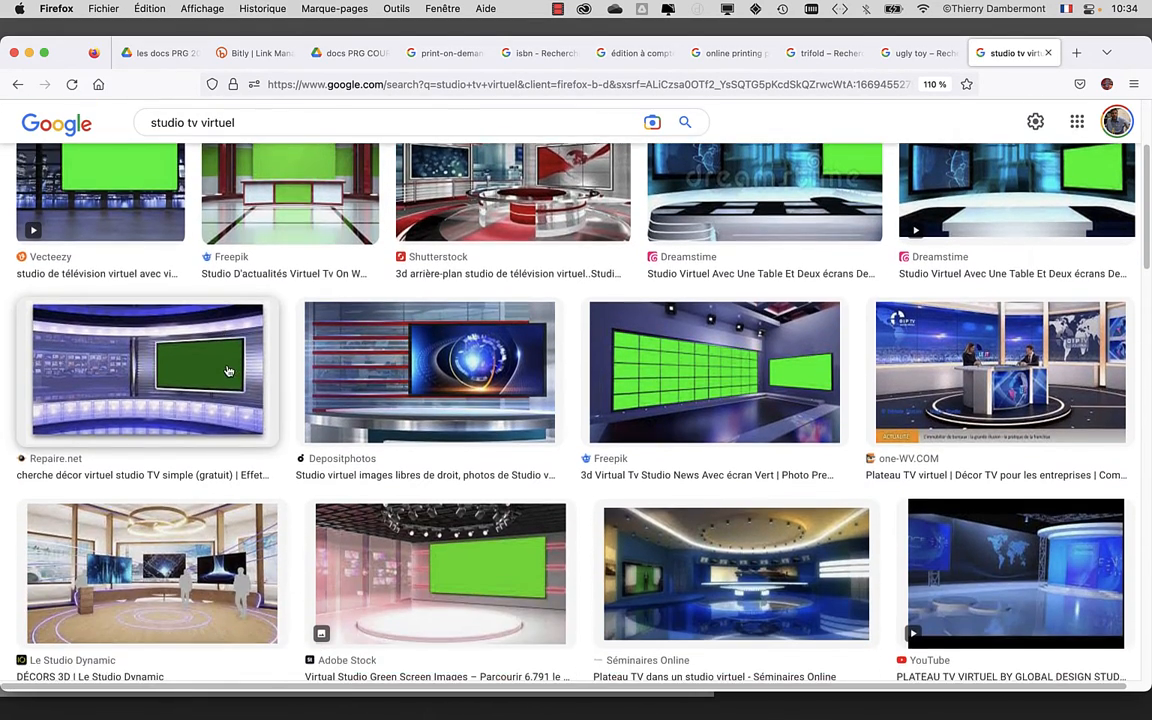
pyautogui.scroll(-4, 228, 371)
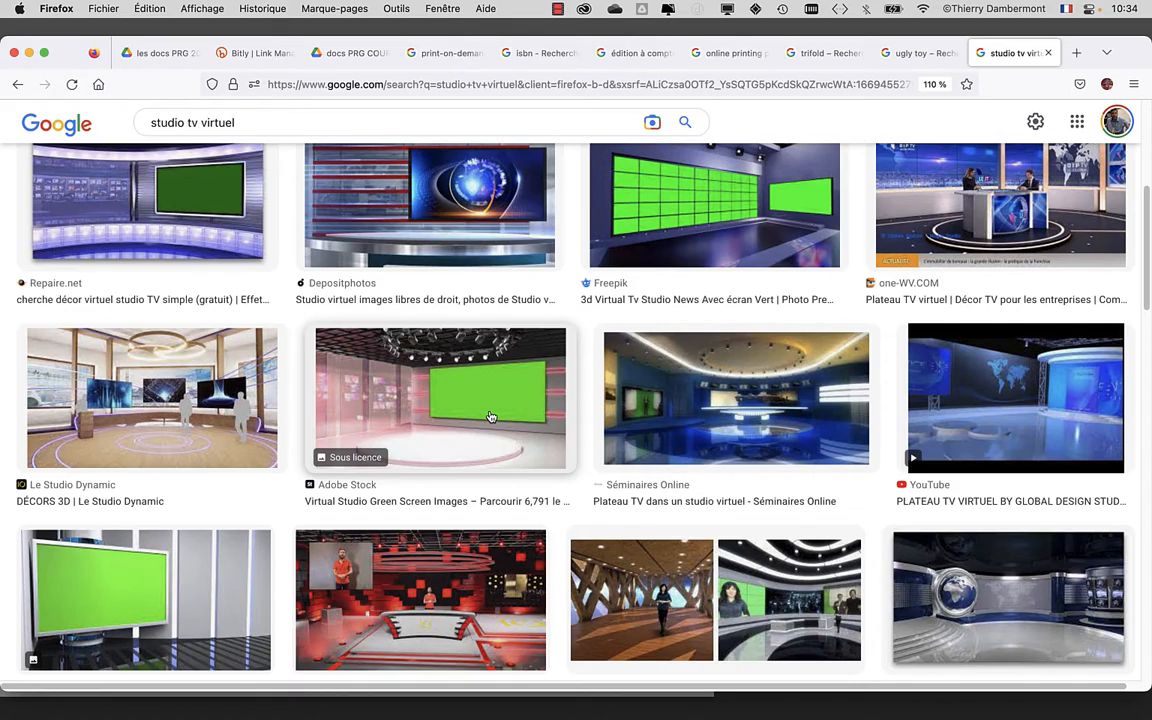
pyautogui.scroll(-8, 497, 433)
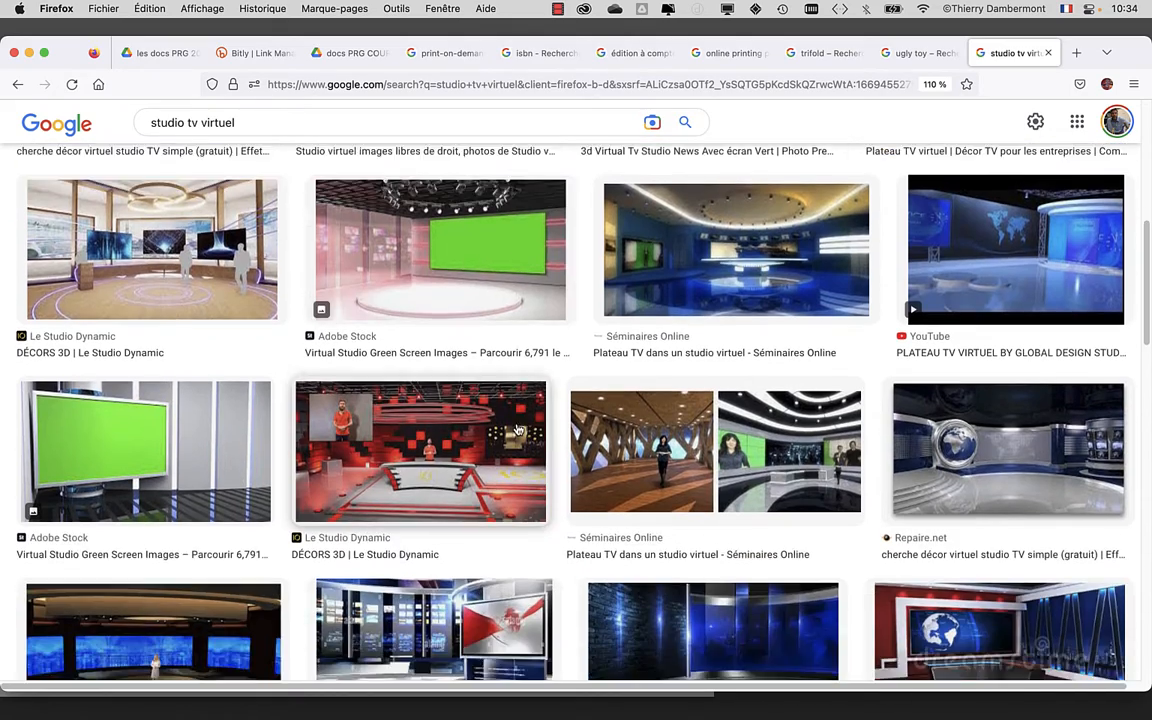
pyautogui.scroll(5, 516, 425)
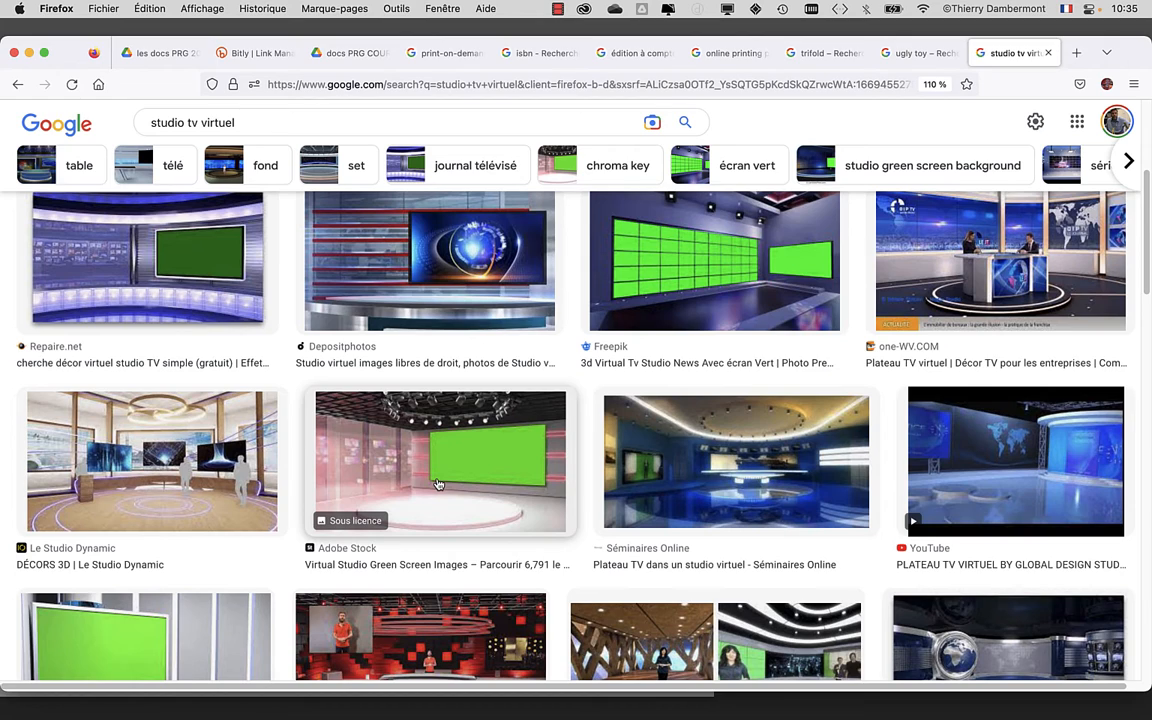
# Step: Preview the Séminaires Online and one-WV.COM virtual TV studio images, and return to Photoshop
pyautogui.click(688, 430)
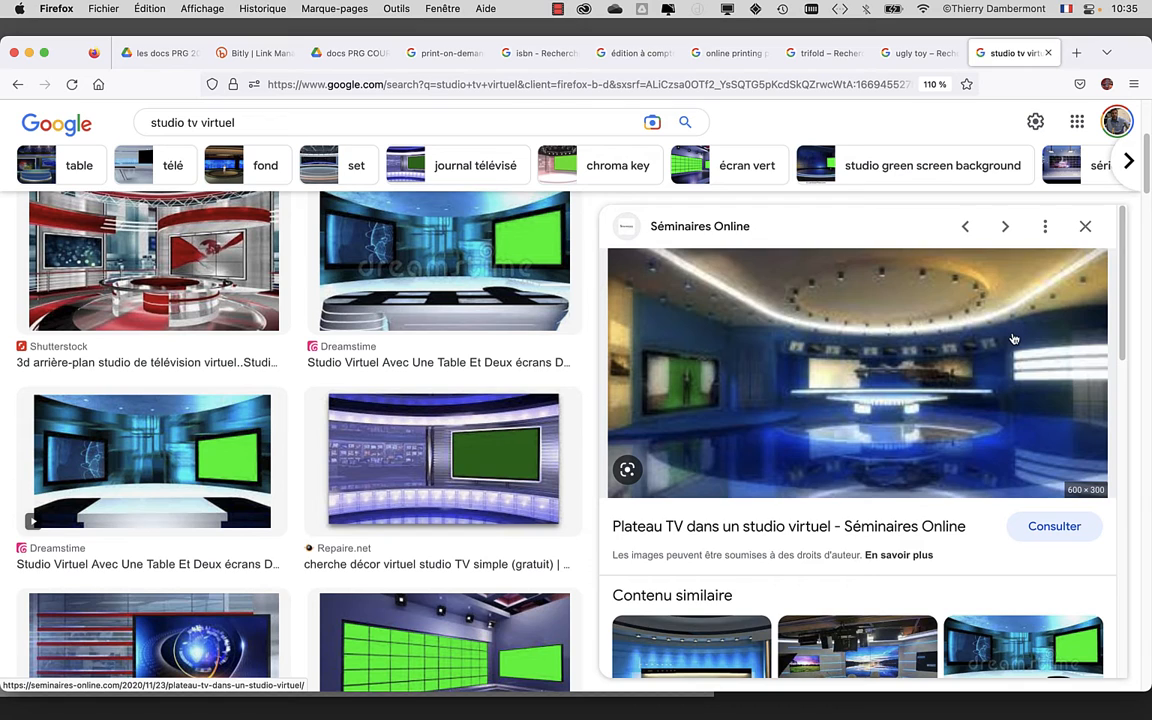
pyautogui.scroll(-3, 1024, 330)
pyautogui.scroll(-1, 575, 438)
pyautogui.scroll(-10, 582, 447)
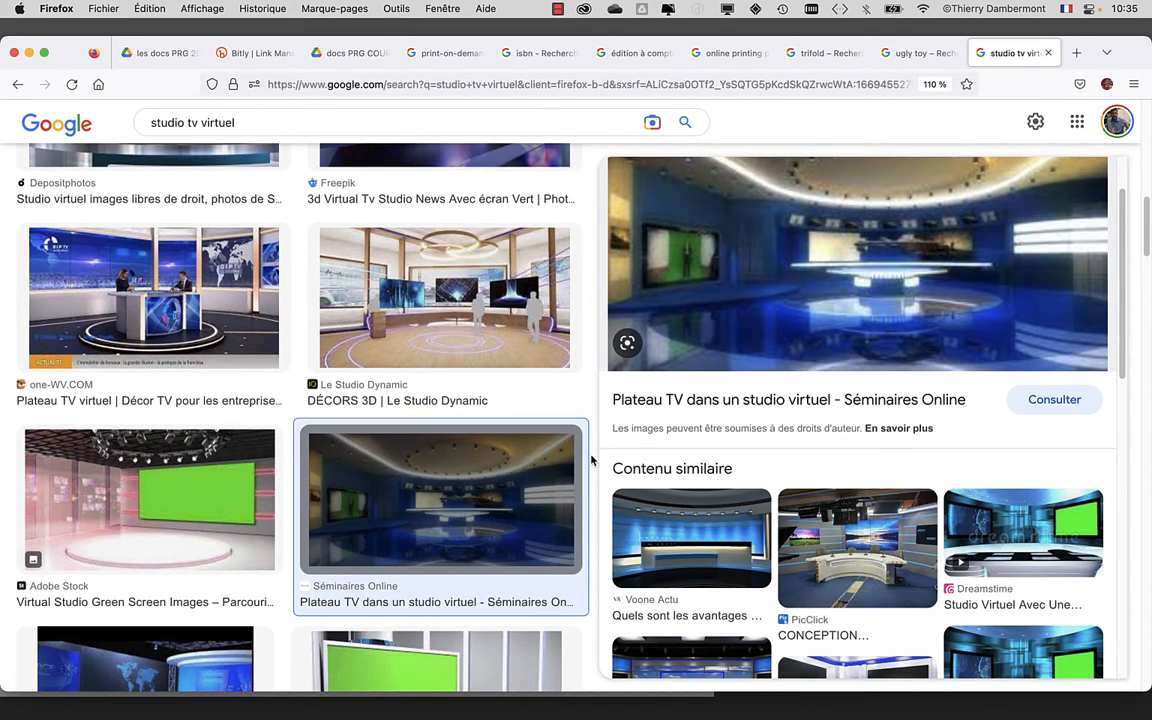
pyautogui.click(188, 311)
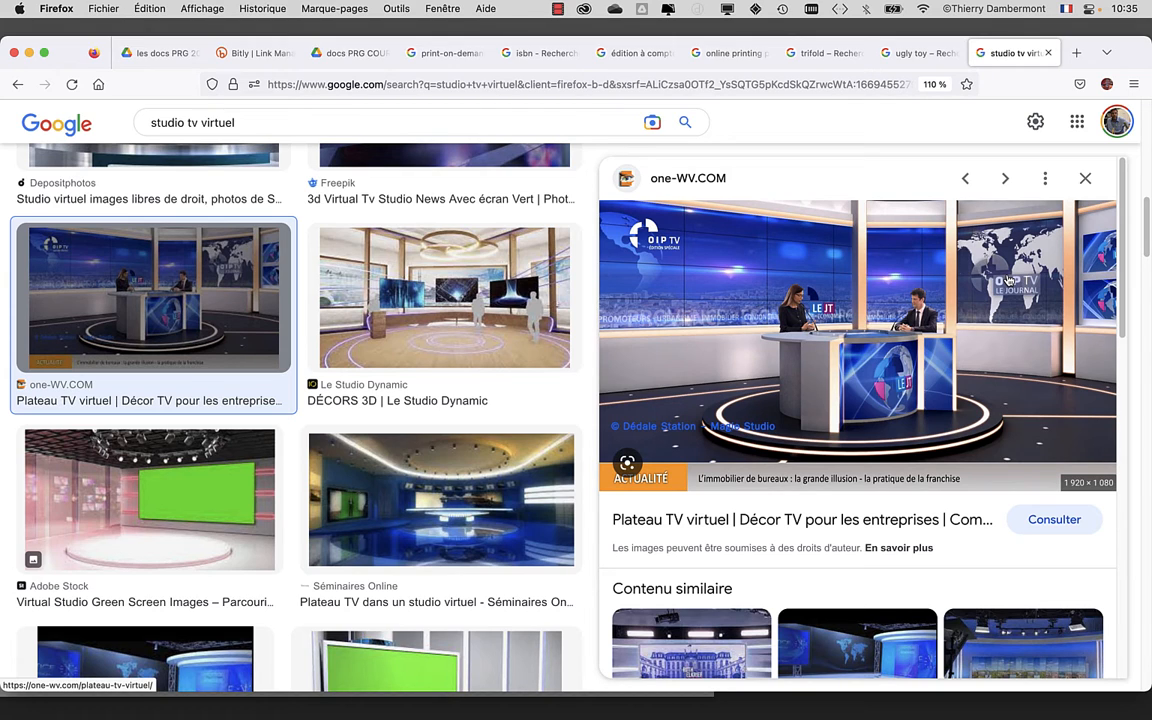
pyautogui.click(29, 52)
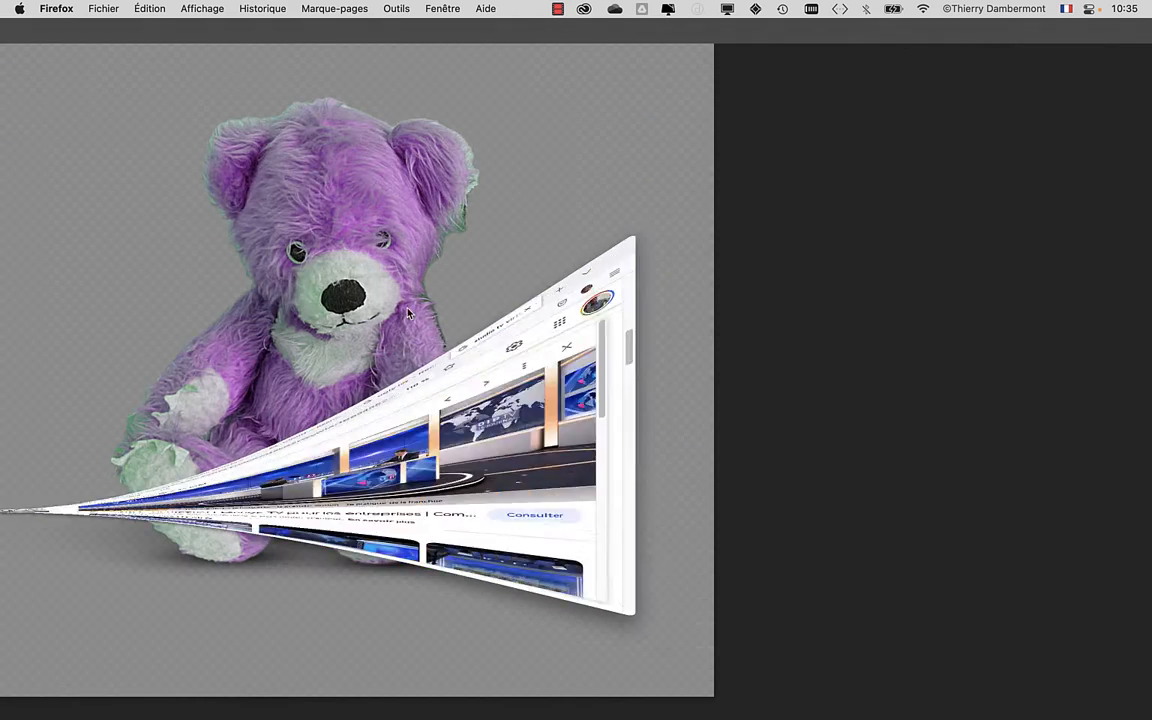
pyautogui.click(716, 300)
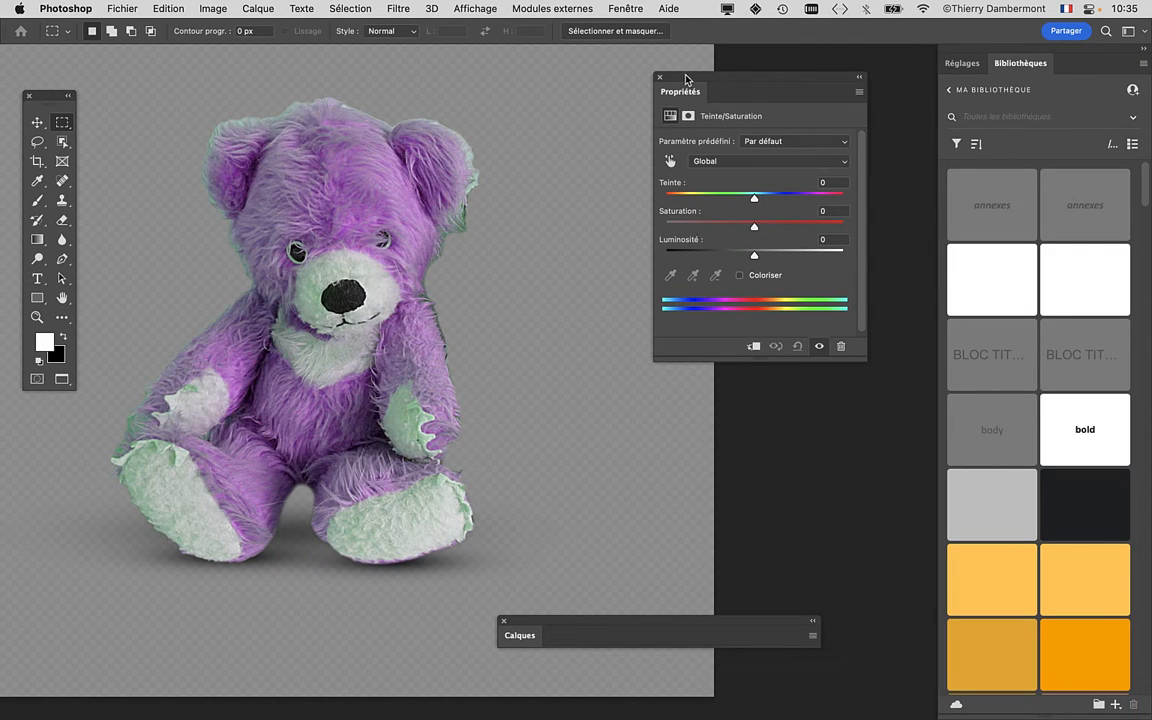
# Step: Rearrange the floating Properties and expanded Layers panels so that neither covers the bear
pyautogui.moveTo(536, 620); pyautogui.dragTo(111, 599)
pyautogui.click(532, 159)
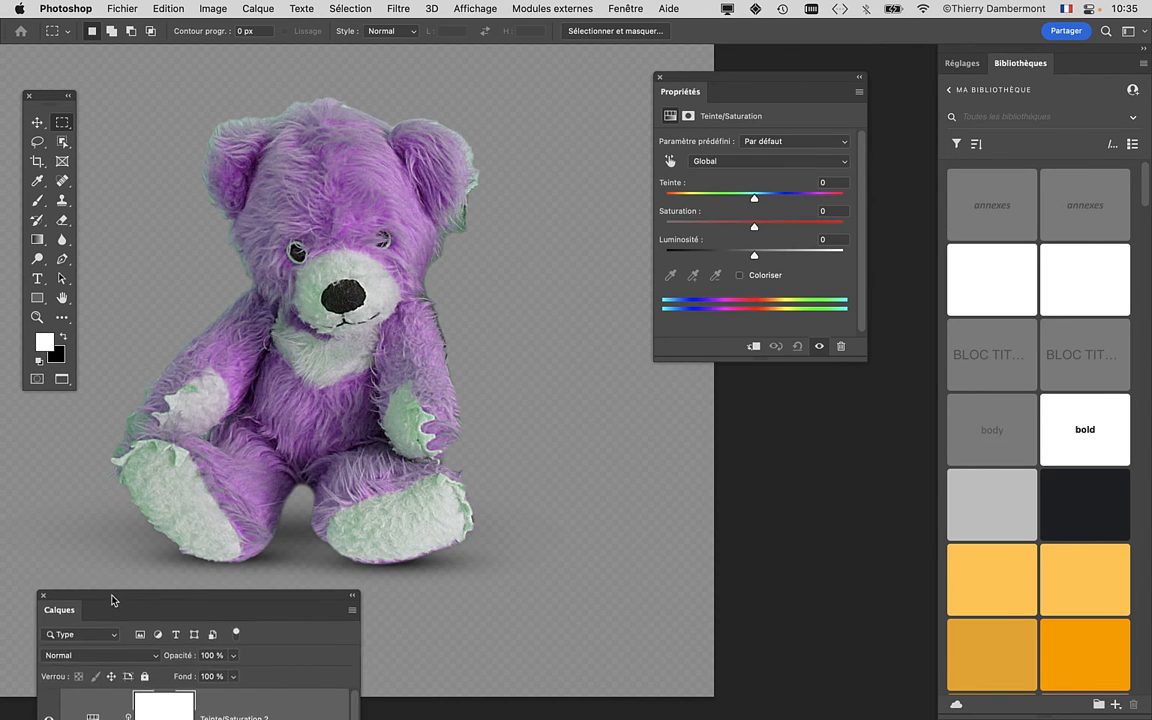
pyautogui.click(111, 599)
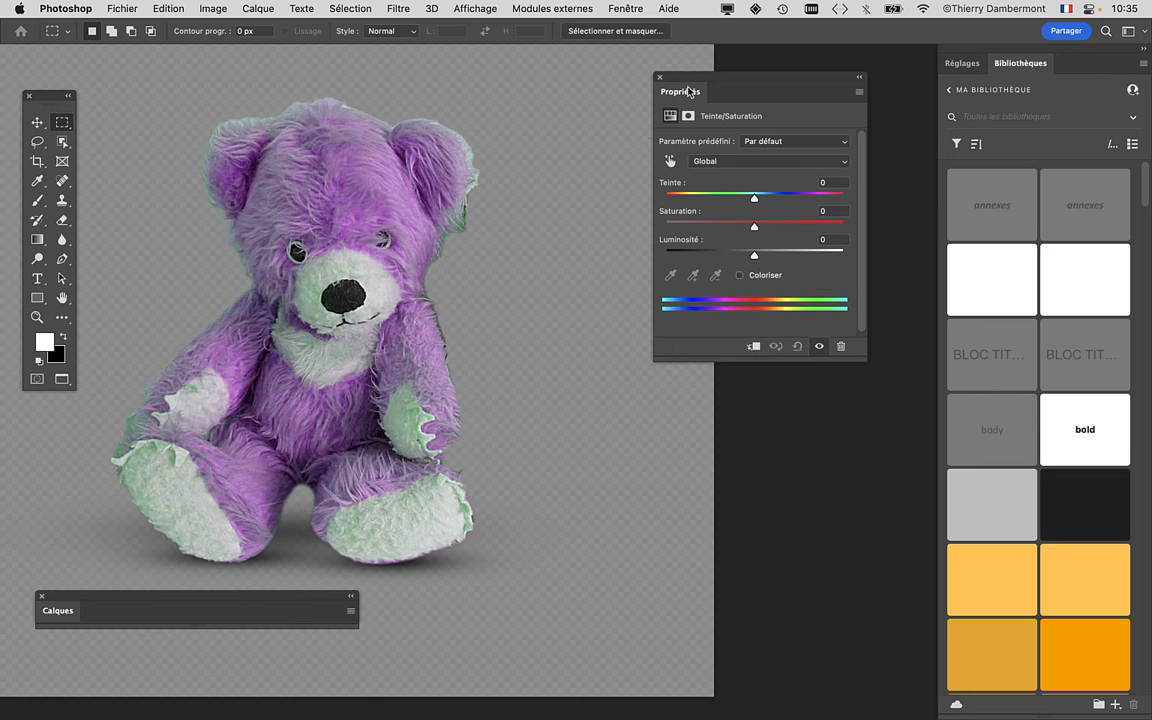
pyautogui.moveTo(688, 82); pyautogui.dragTo(655, 78)
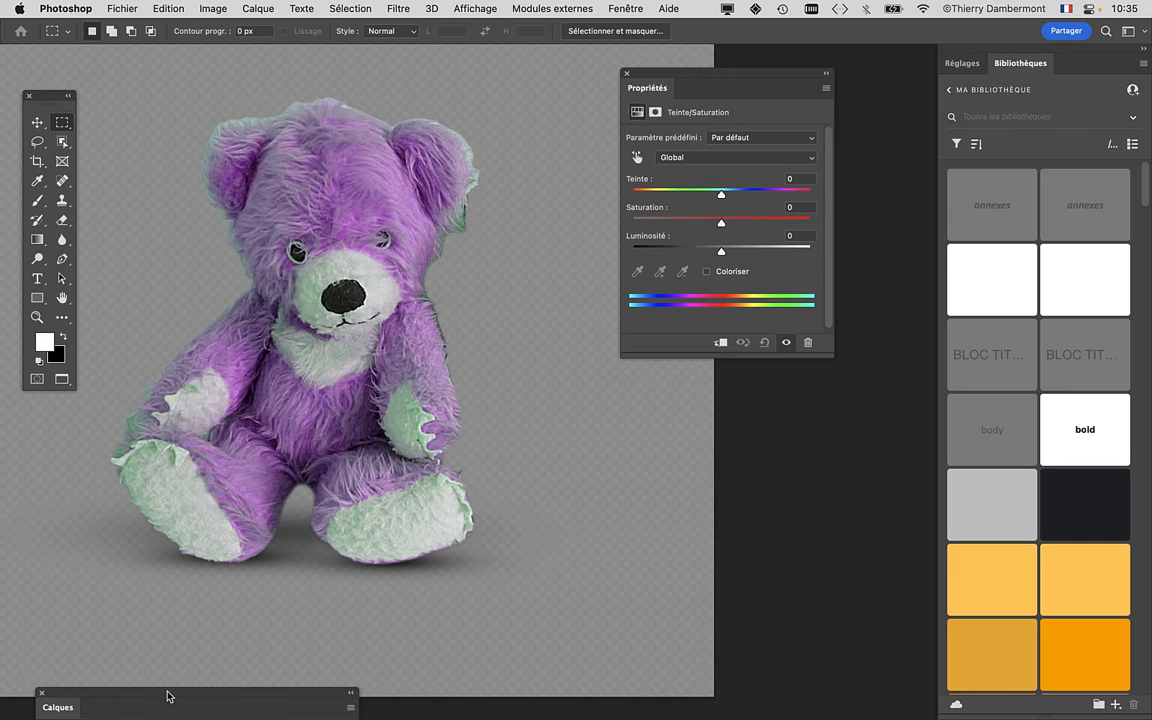
pyautogui.doubleClick(168, 700)
pyautogui.moveTo(77, 686); pyautogui.dragTo(141, 86)
pyautogui.click(145, 93)
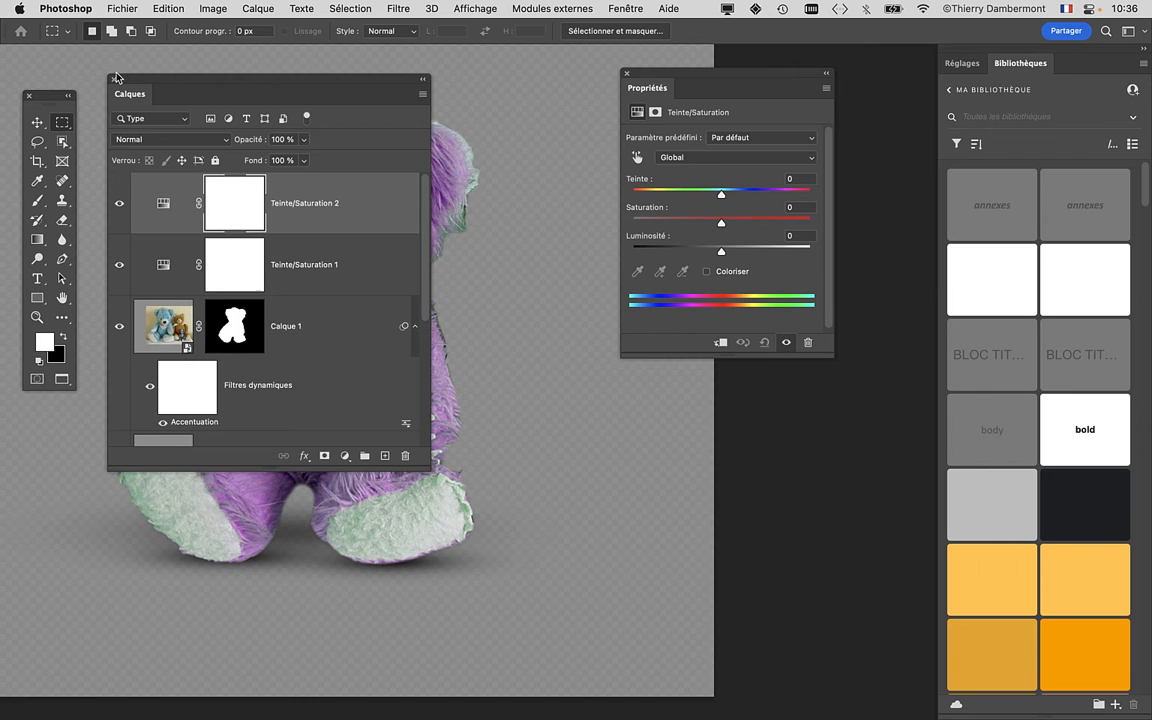
pyautogui.moveTo(115, 78); pyautogui.dragTo(758, 430)
pyautogui.moveTo(665, 75); pyautogui.dragTo(560, 72)
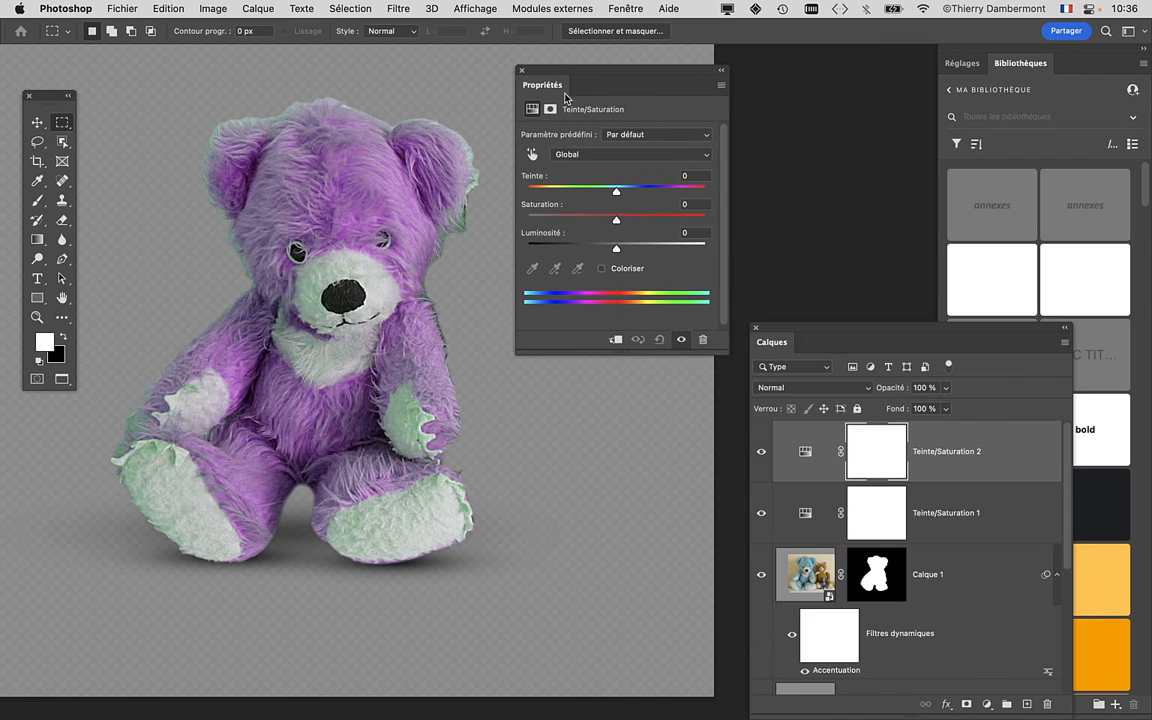
# Step: Restrict the new Teinte/Saturation adjustment to the Verts colour range
pyautogui.click(626, 136)
pyautogui.click(626, 134)
pyautogui.click(572, 156)
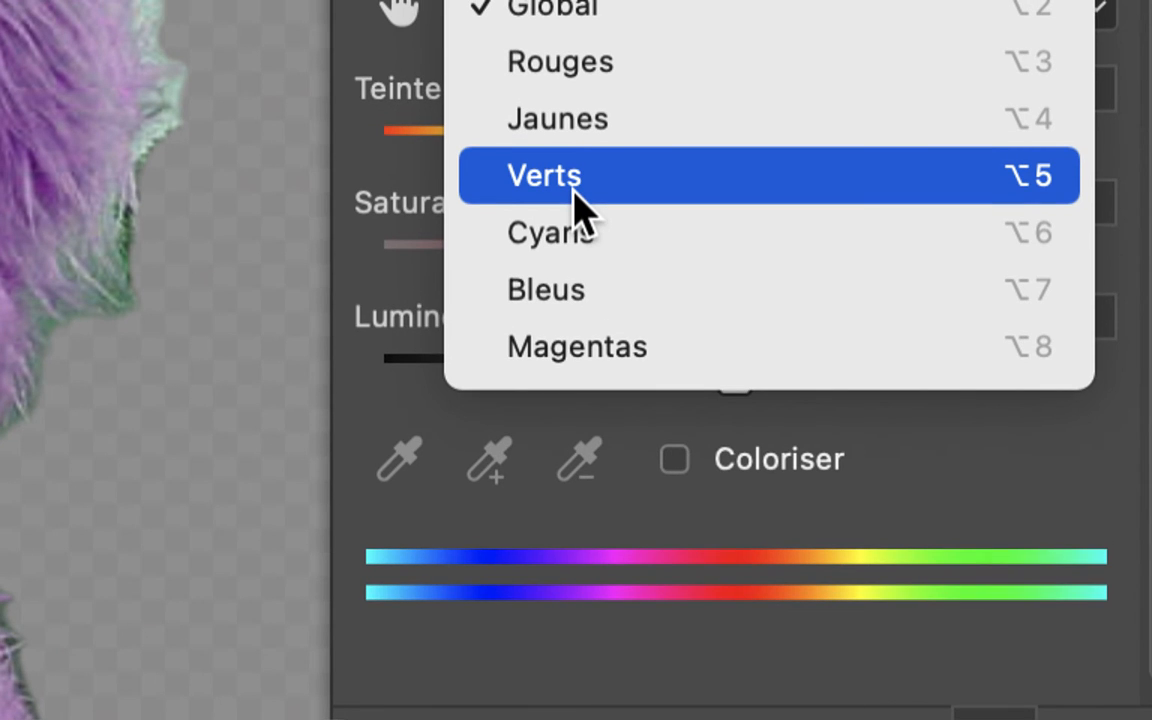
pyautogui.click(576, 197)
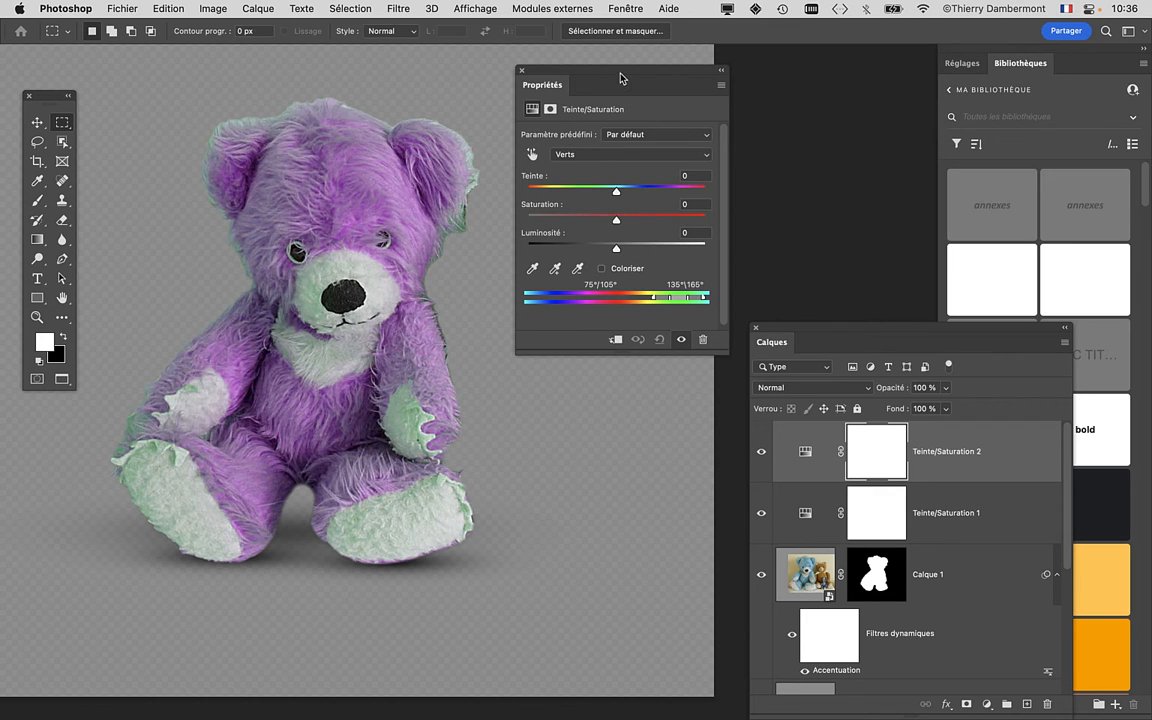
# Step: Widen the Teinte/Saturation properties panel and position it alongside the bear
pyautogui.moveTo(537, 73); pyautogui.dragTo(412, 52)
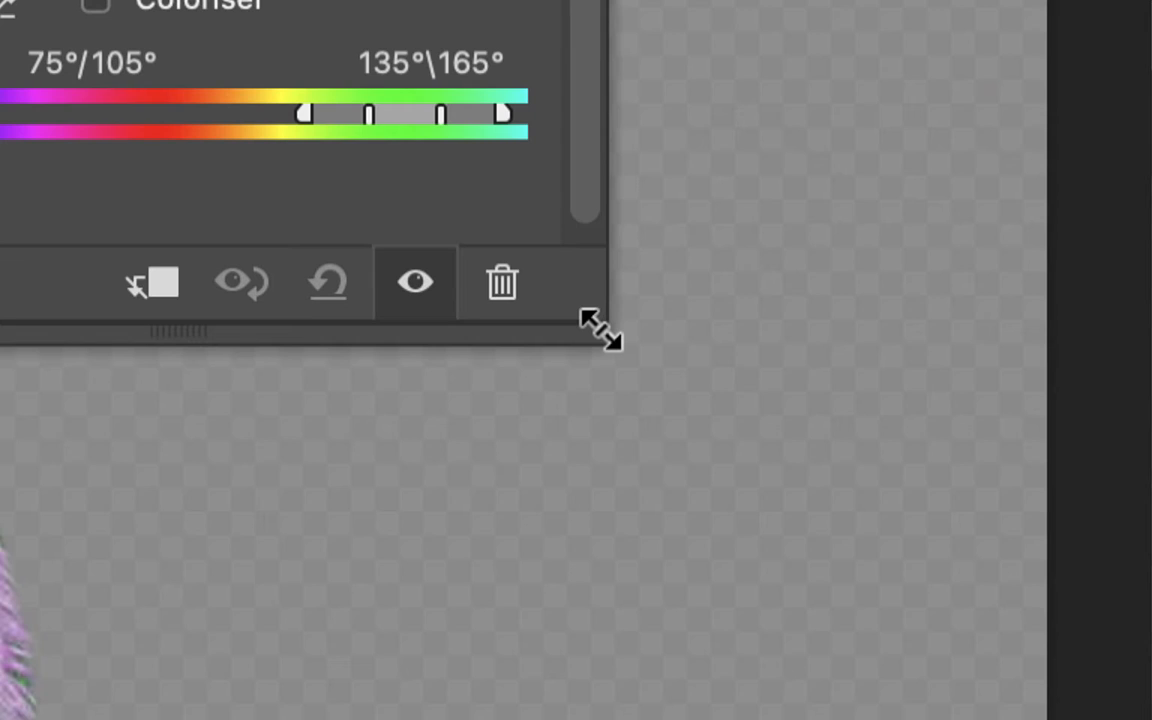
pyautogui.moveTo(601, 330); pyautogui.dragTo(972, 327)
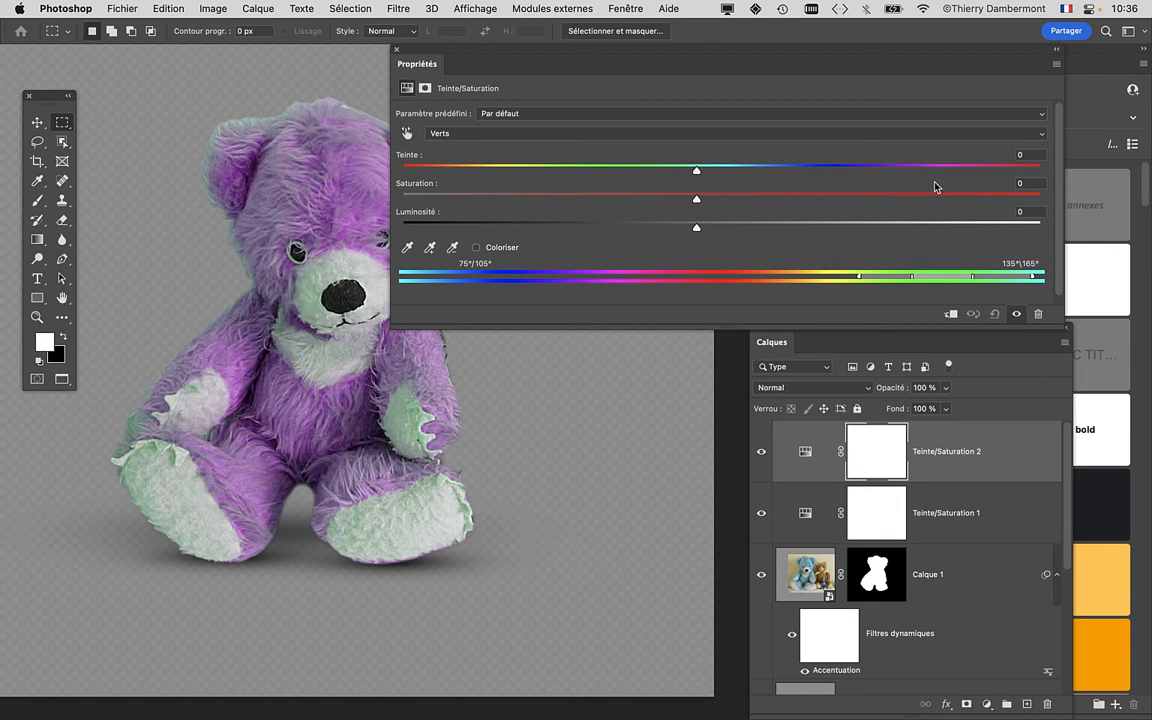
pyautogui.moveTo(423, 51); pyautogui.dragTo(458, 65)
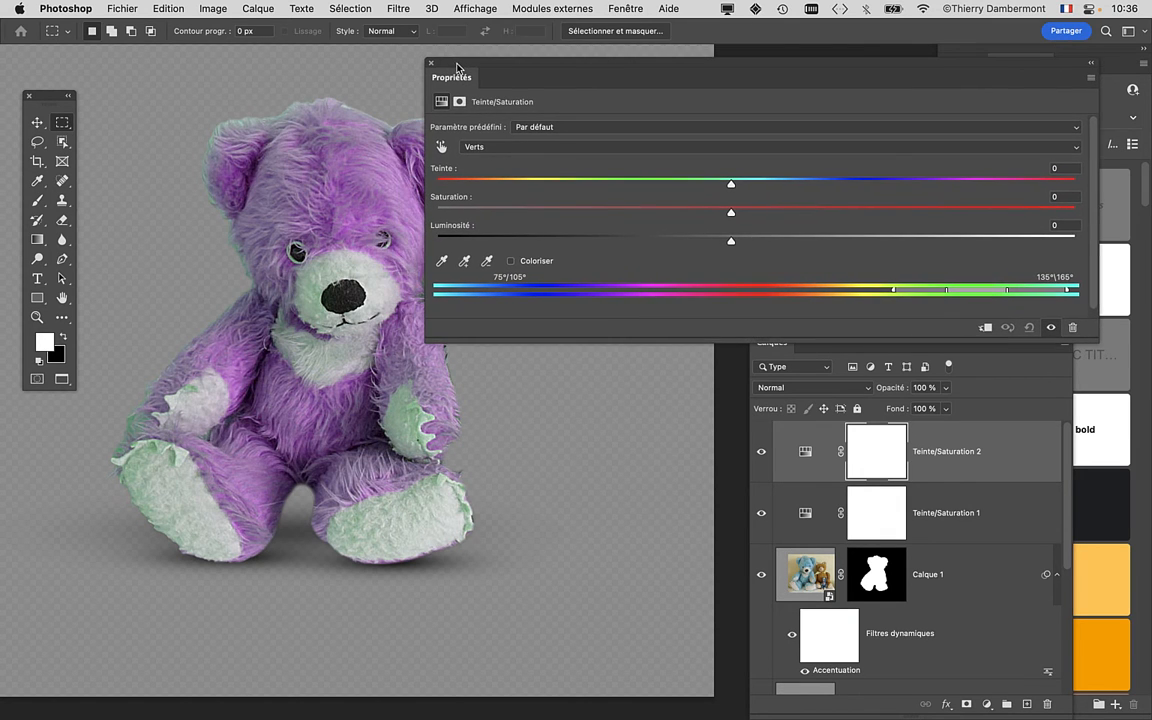
pyautogui.moveTo(309, 293); pyautogui.dragTo(223, 257)
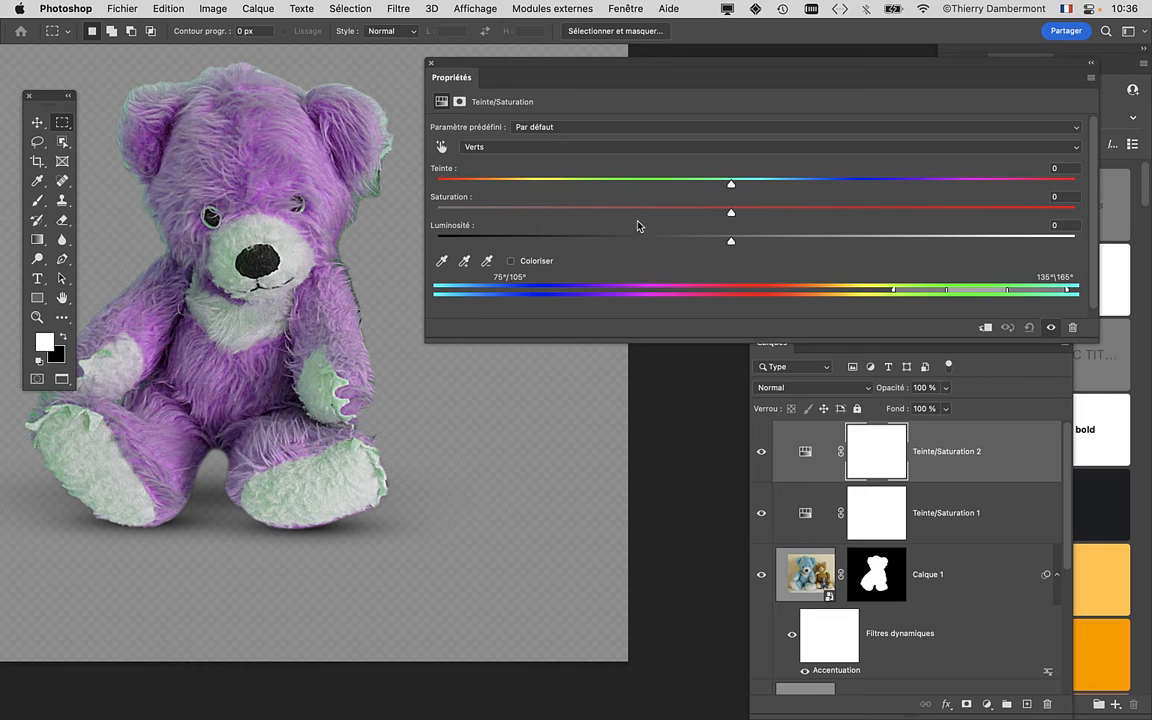
# Step: Set the saturation of the Verts range to -7
pyautogui.moveTo(715, 217)
pyautogui.mouseDown()
pyautogui.moveTo(468, 213)
pyautogui.moveTo(735, 224)
pyautogui.mouseUp()
pyautogui.scroll(5, 278, 416)
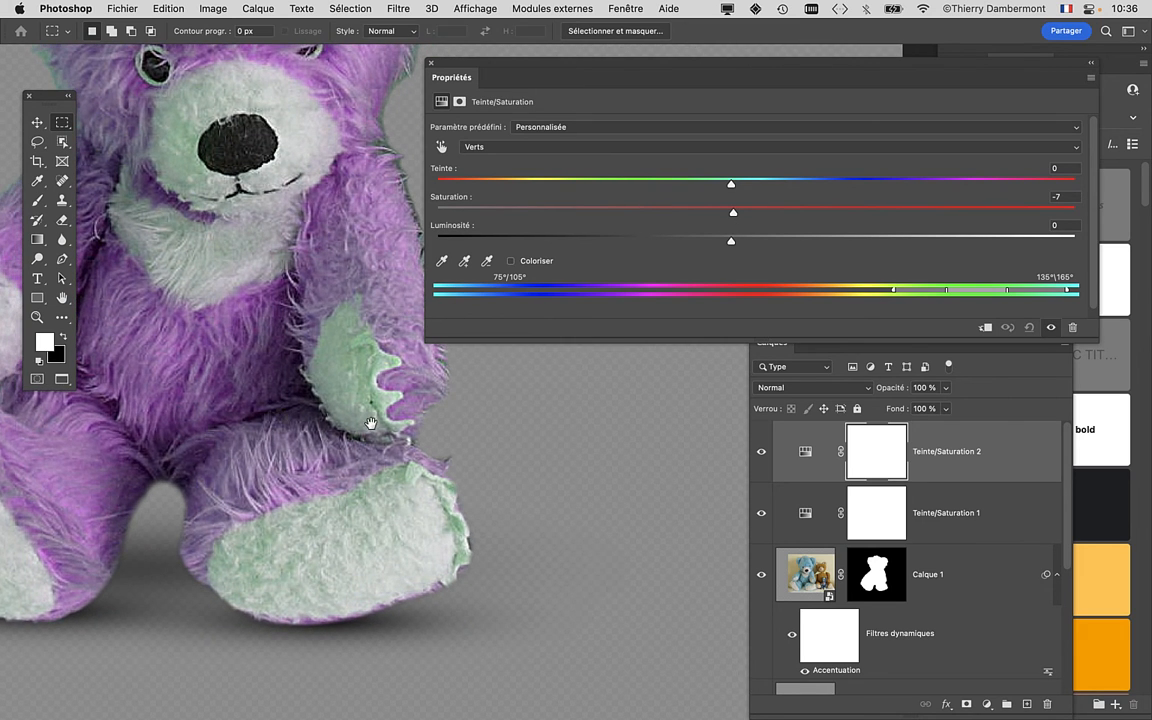
pyautogui.moveTo(369, 424); pyautogui.dragTo(298, 358)
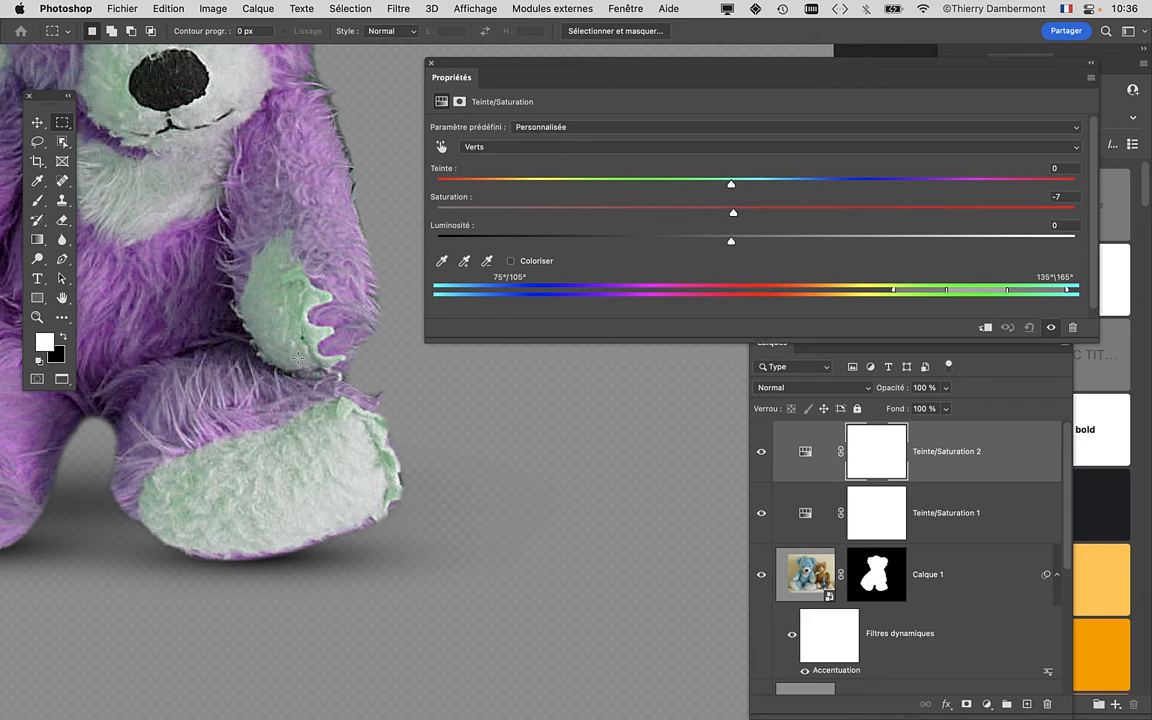
# Step: Lower the saturation of the Verts range to -84 in the second Teinte/Saturation adjustment
pyautogui.click(505, 148)
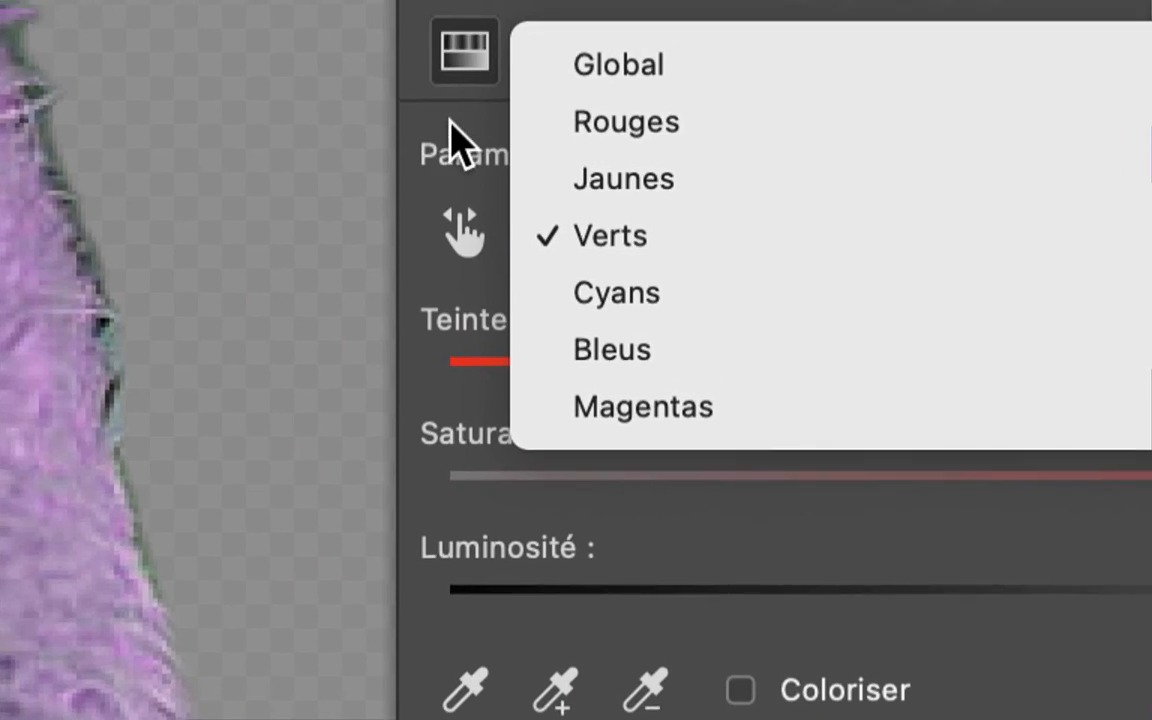
pyautogui.click(350, 136)
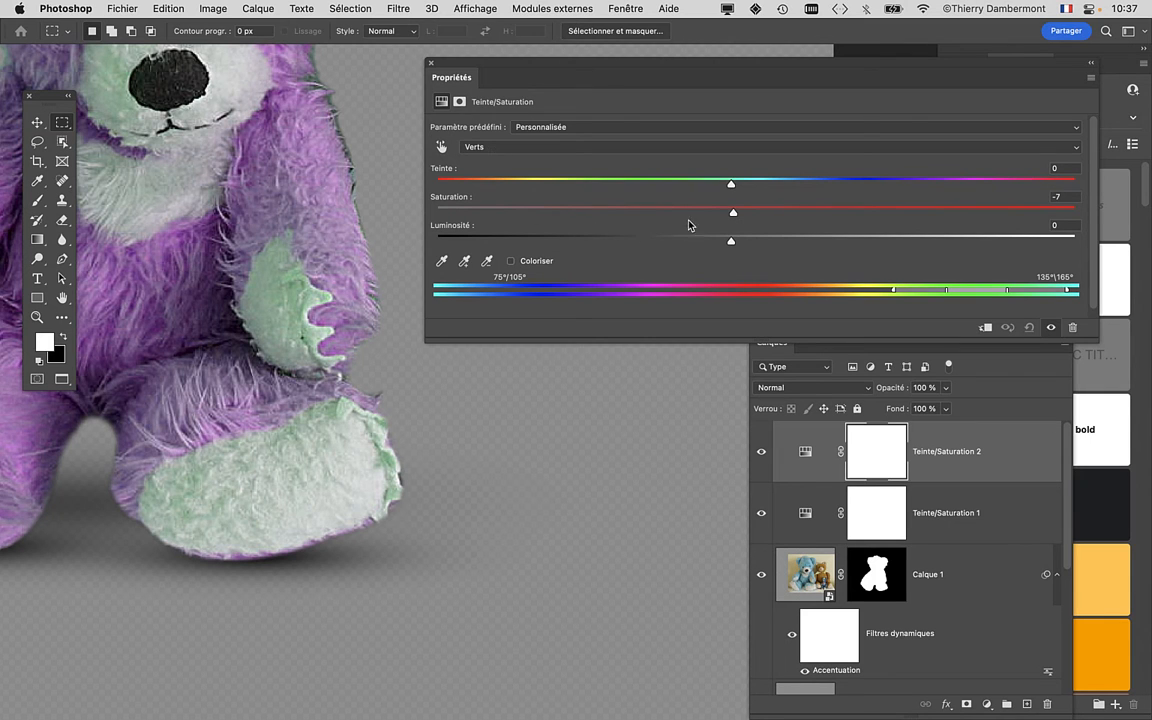
pyautogui.moveTo(724, 218); pyautogui.dragTo(489, 218)
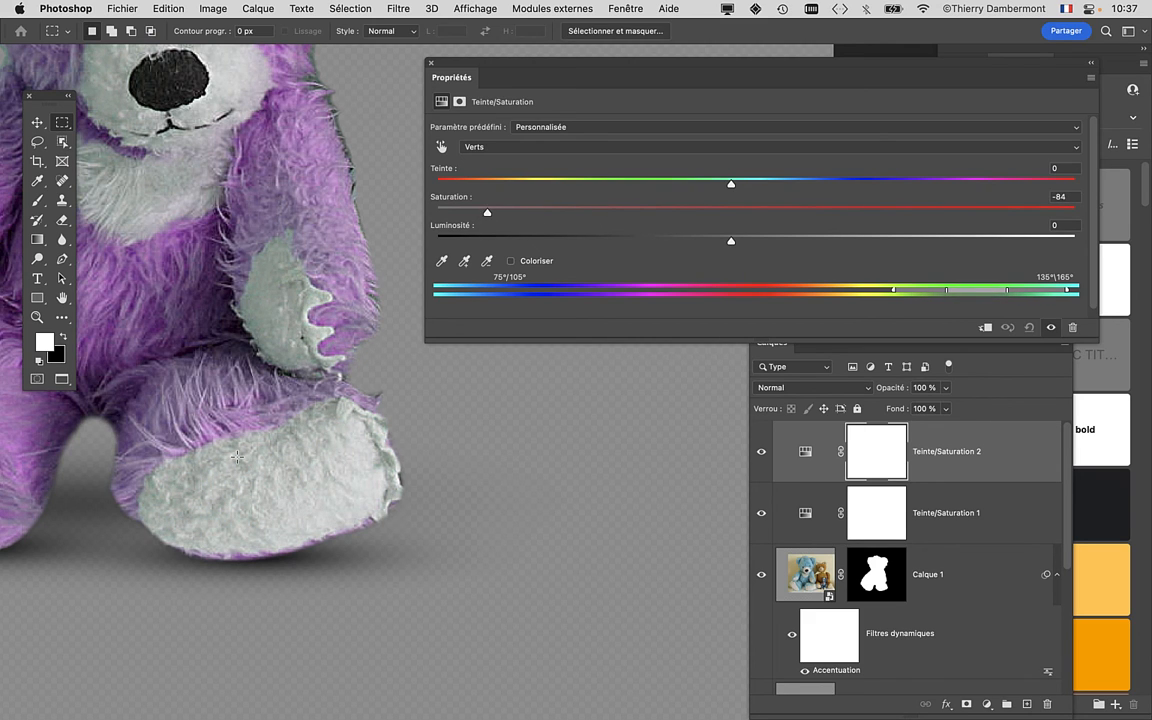
# Step: Reposition the floating Properties panel clear of the bear's arm and foot and above the Layers panel
pyautogui.scroll(2, 237, 457)
pyautogui.scroll(4, 295, 464)
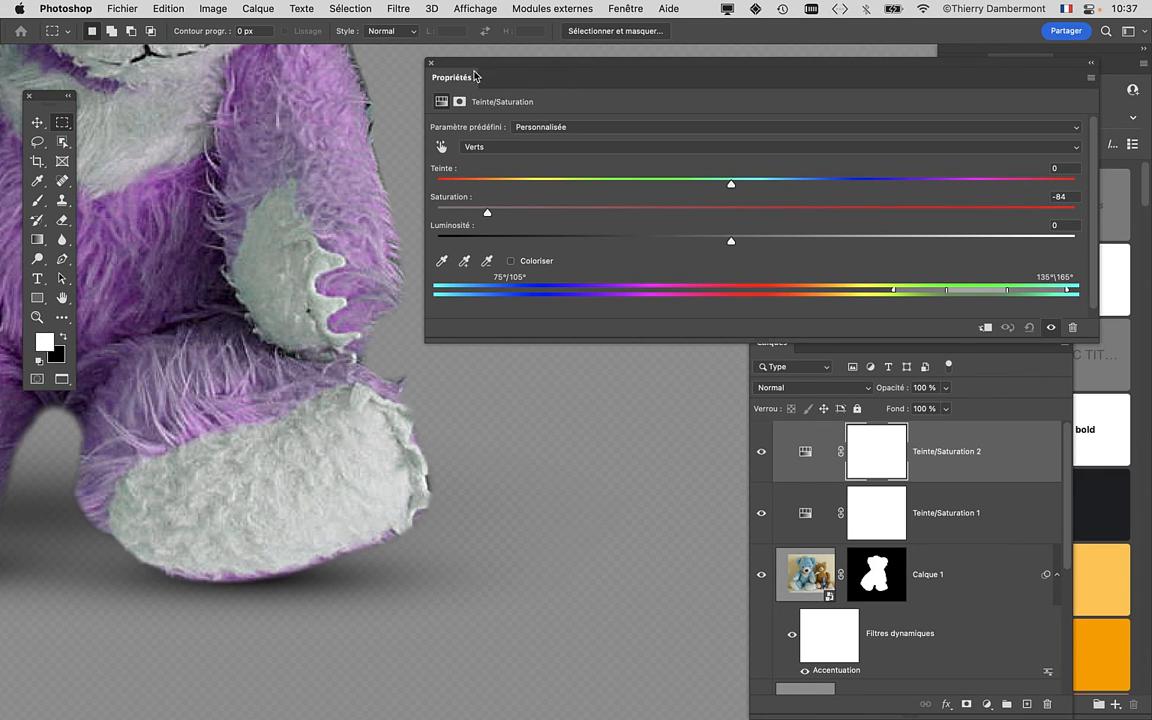
pyautogui.moveTo(473, 65); pyautogui.dragTo(541, 64)
pyautogui.scroll(3, 300, 220)
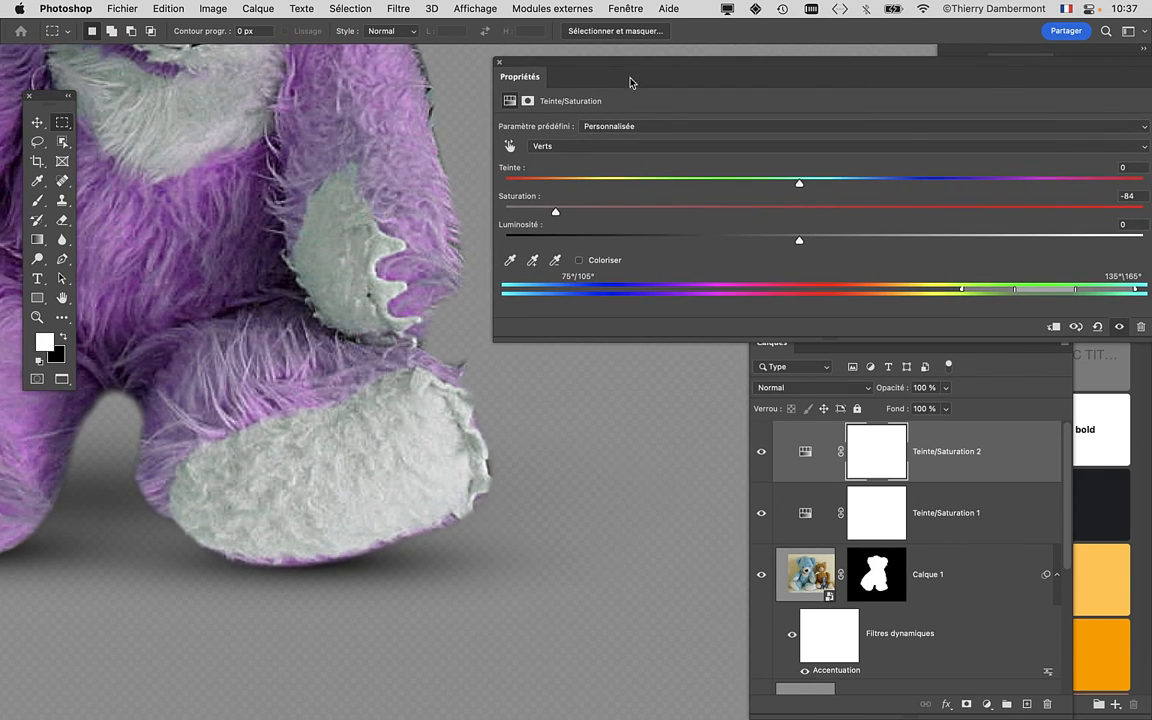
pyautogui.moveTo(650, 60); pyautogui.dragTo(604, 47)
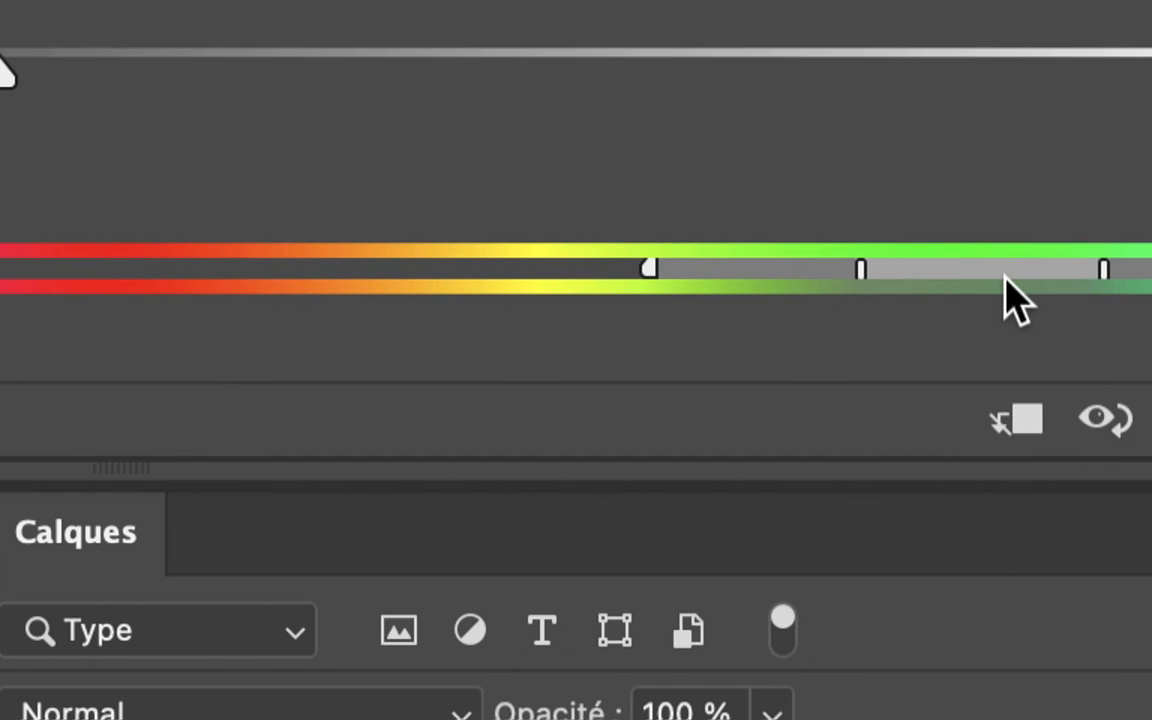
# Step: Shift the affected Verts colour range towards cyan to about 96°/125° and 156°\190°, and close the Properties panel
pyautogui.moveTo(1008, 276)
pyautogui.mouseDown()
pyautogui.moveTo(957, 275)
pyautogui.moveTo(1044, 270)
pyautogui.moveTo(970, 281)
pyautogui.moveTo(1026, 285)
pyautogui.mouseUp()
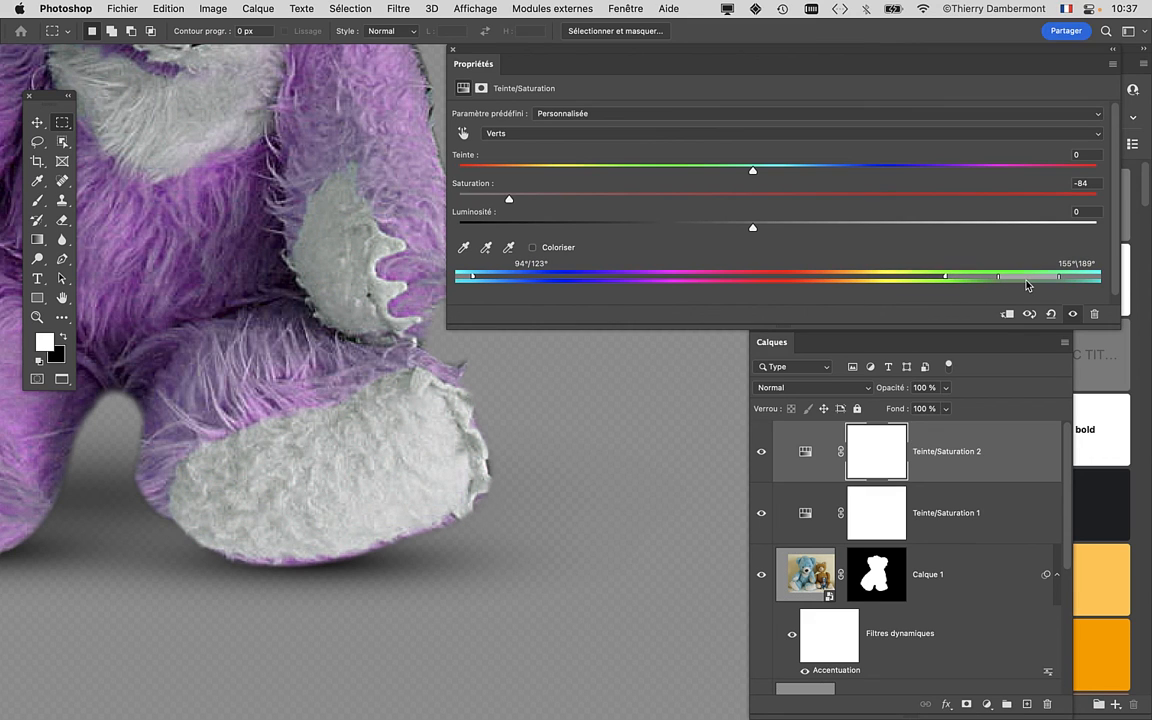
pyautogui.moveTo(1026, 285); pyautogui.dragTo(1032, 283)
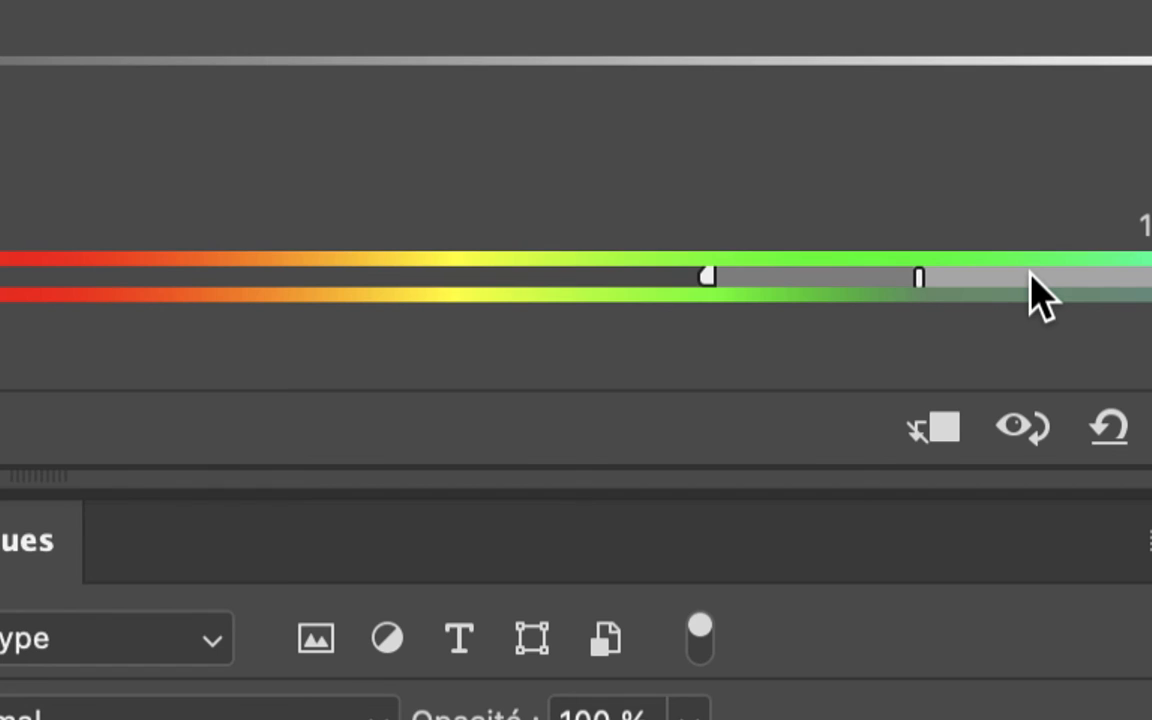
pyautogui.moveTo(1091, 279); pyautogui.dragTo(738, 289)
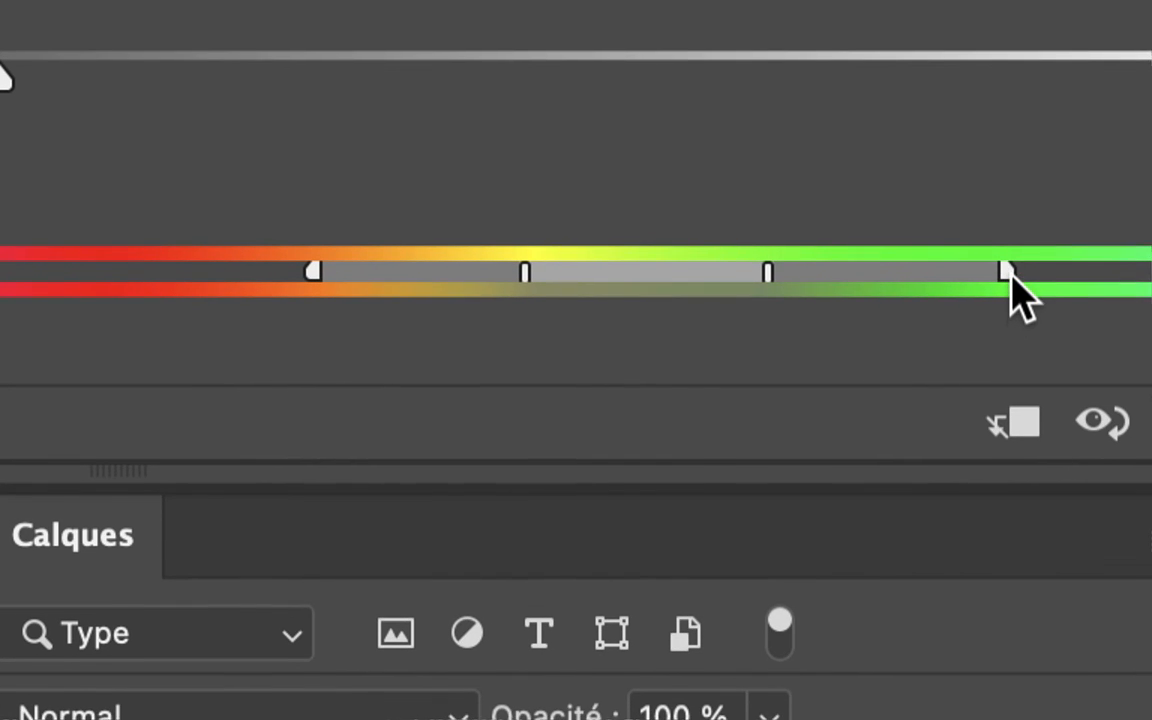
pyautogui.moveTo(681, 273); pyautogui.dragTo(782, 264)
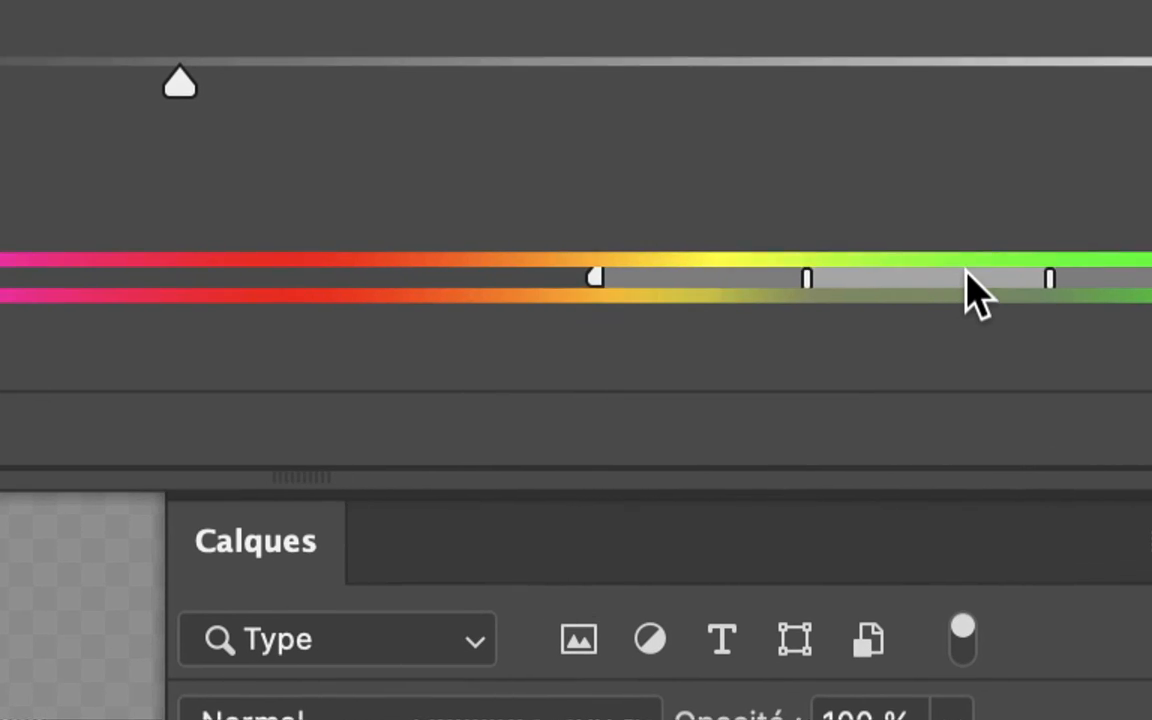
pyautogui.moveTo(975, 295); pyautogui.dragTo(1028, 290)
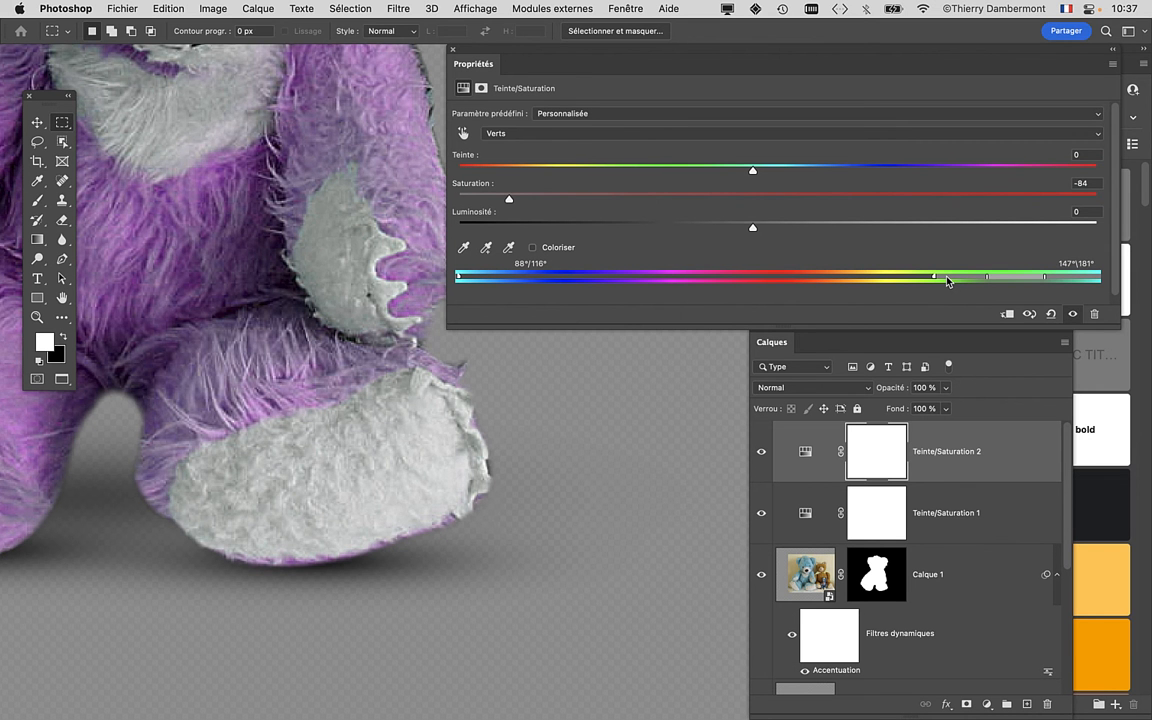
pyautogui.moveTo(1004, 277); pyautogui.dragTo(1018, 279)
pyautogui.moveTo(958, 46); pyautogui.dragTo(733, 134)
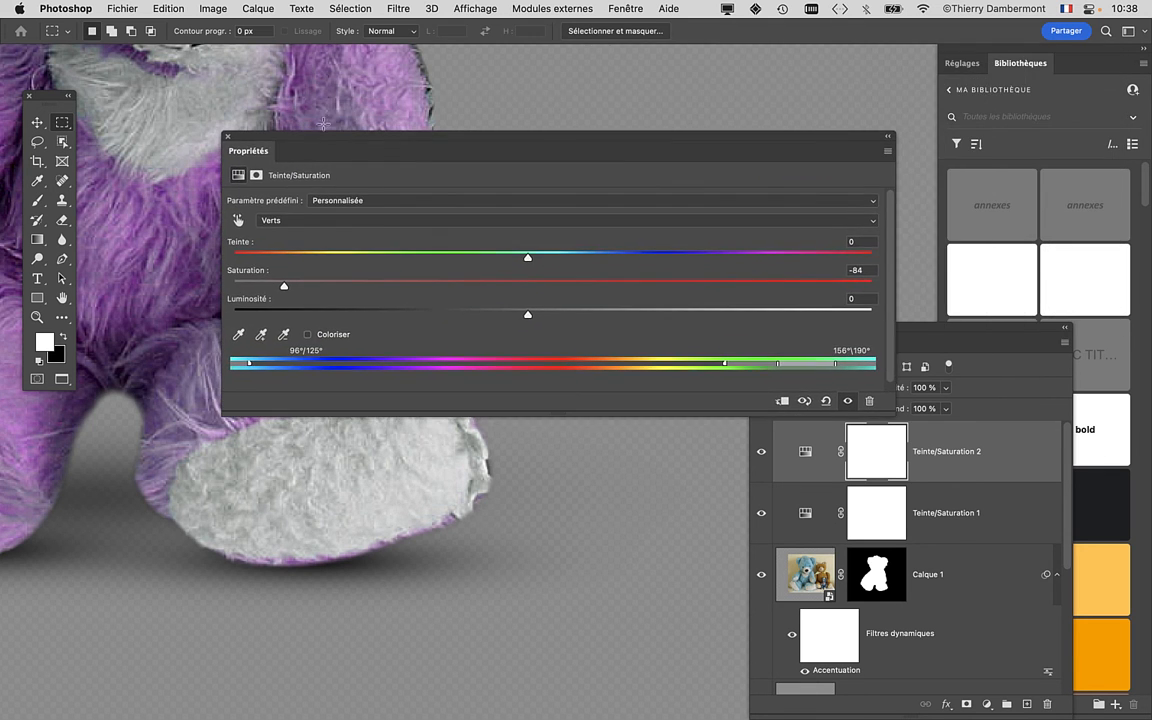
pyautogui.click(229, 139)
# Step: Compare the bear with and without the Teinte/Saturation 2 adjustment, leaving the layer visible
pyautogui.scroll(5, 305, 362)
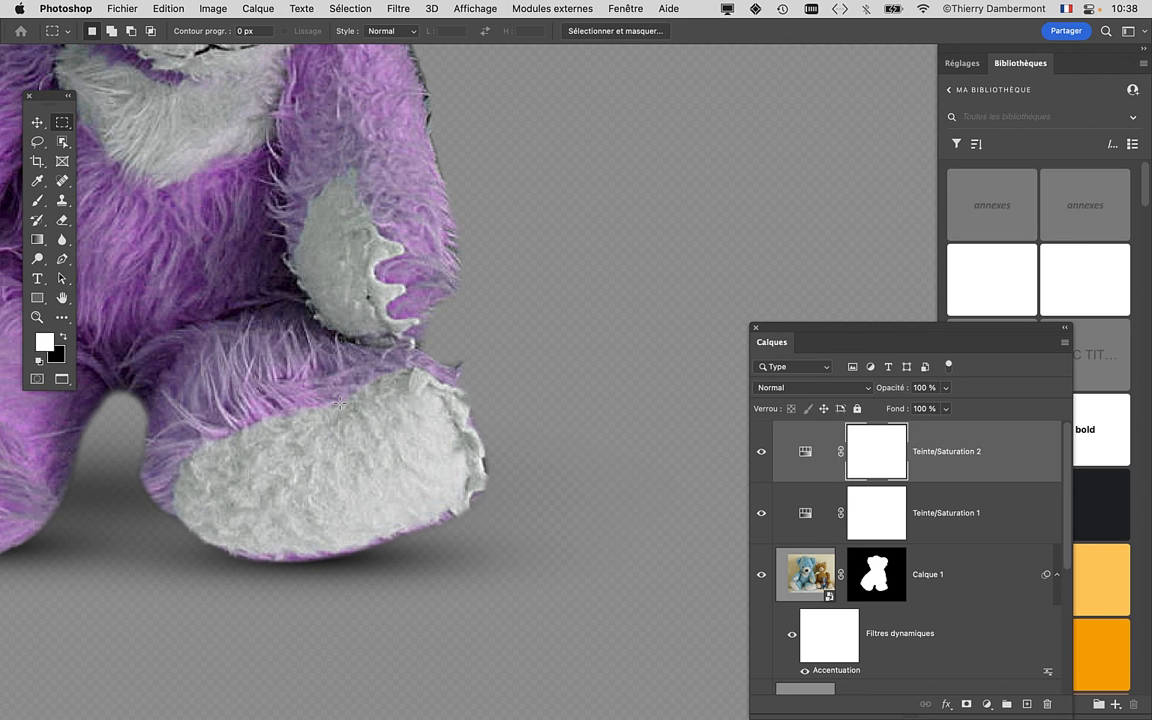
pyautogui.moveTo(364, 387); pyautogui.dragTo(605, 476)
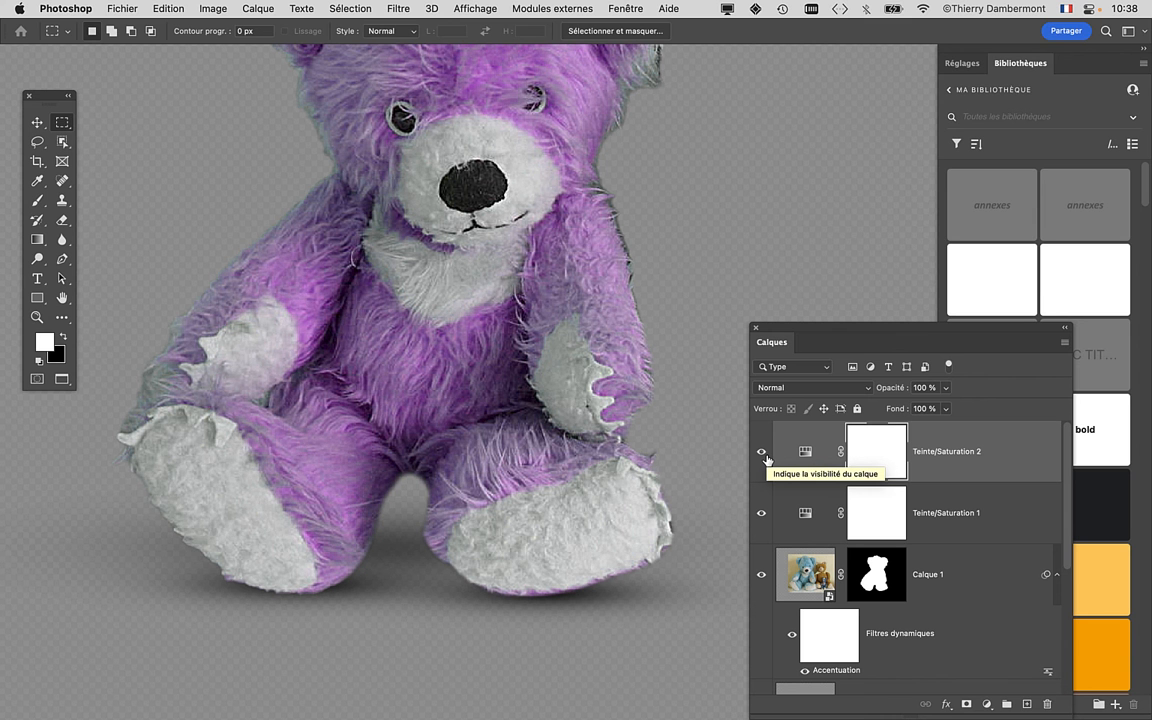
pyautogui.click(762, 452)
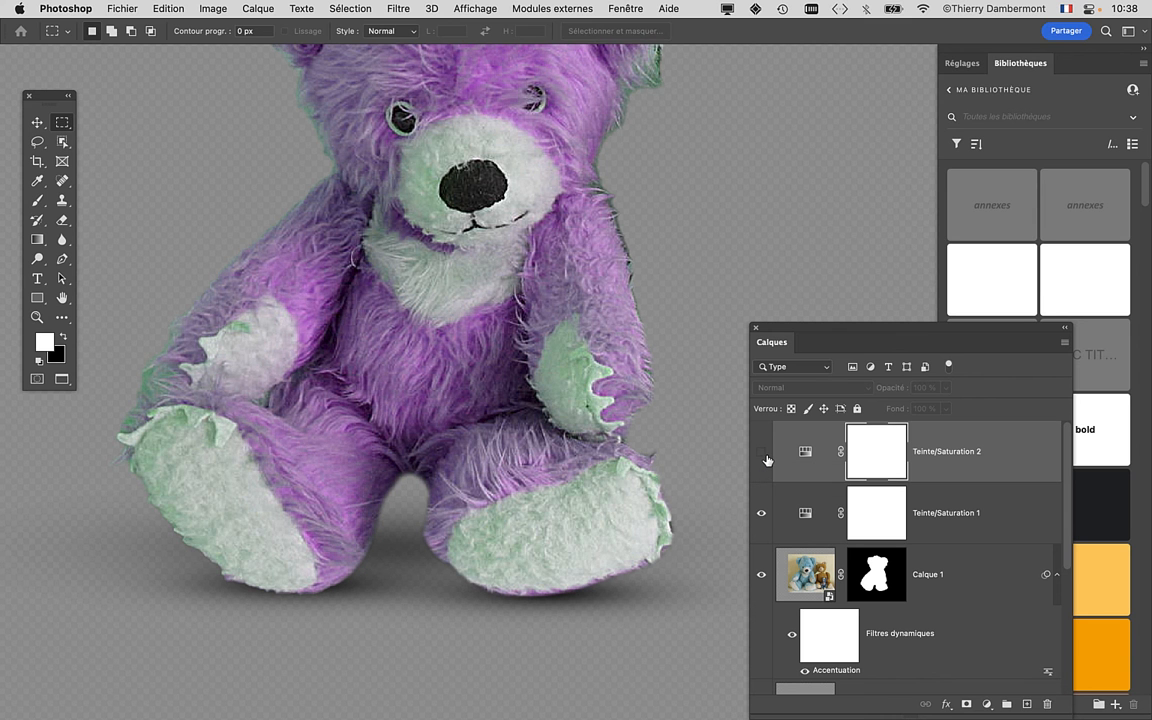
pyautogui.click(762, 452)
pyautogui.click(763, 455)
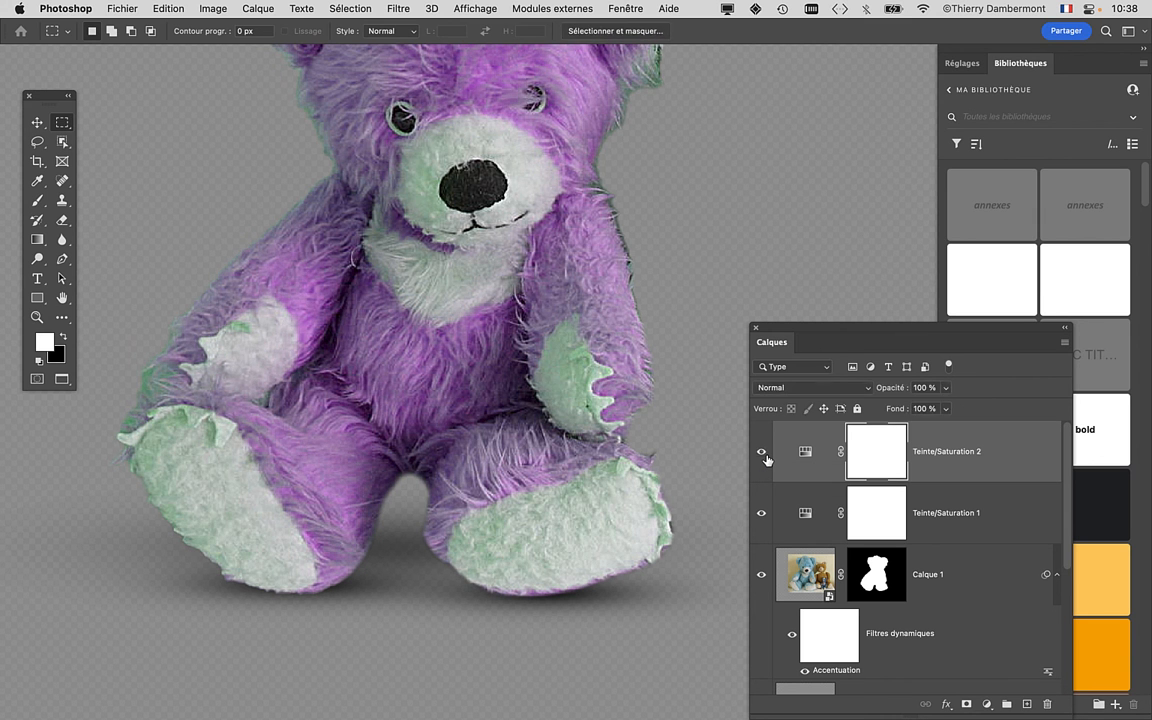
pyautogui.click(763, 455)
# Step: Start saving the document under a new name in the Links folder, selecting the final digit of the file name for replacement
pyautogui.click(114, 8)
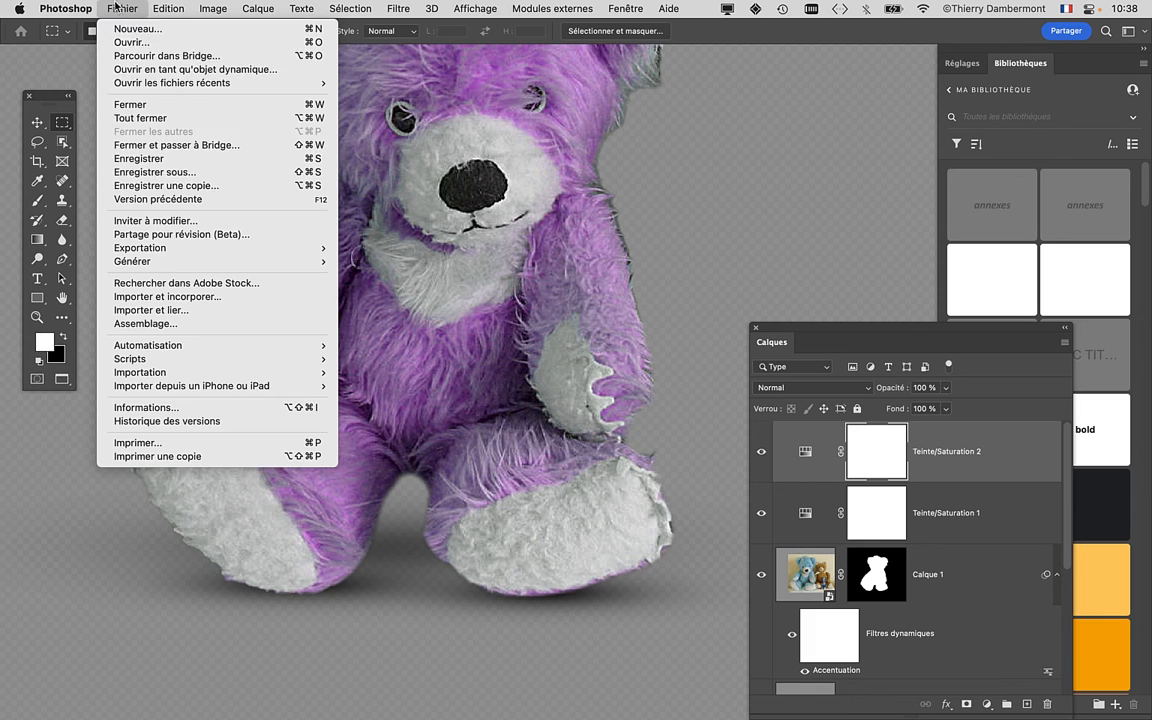
pyautogui.click(186, 174)
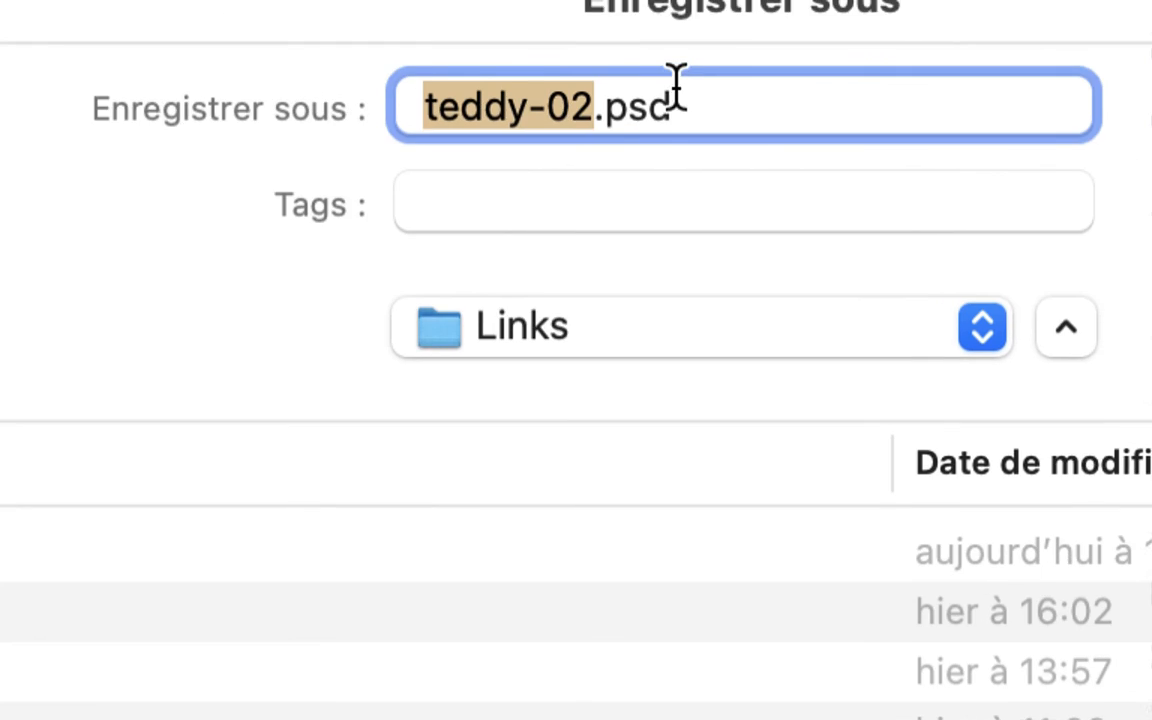
pyautogui.click(657, 92)
pyautogui.moveTo(667, 97); pyautogui.dragTo(655, 93)
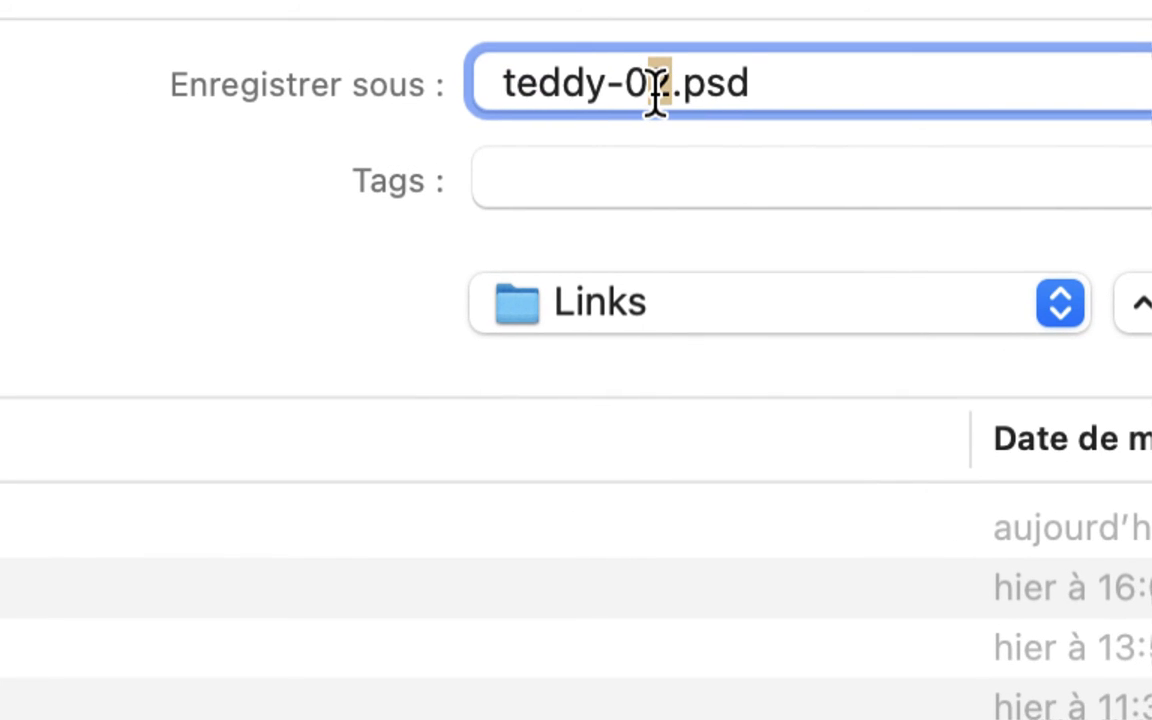